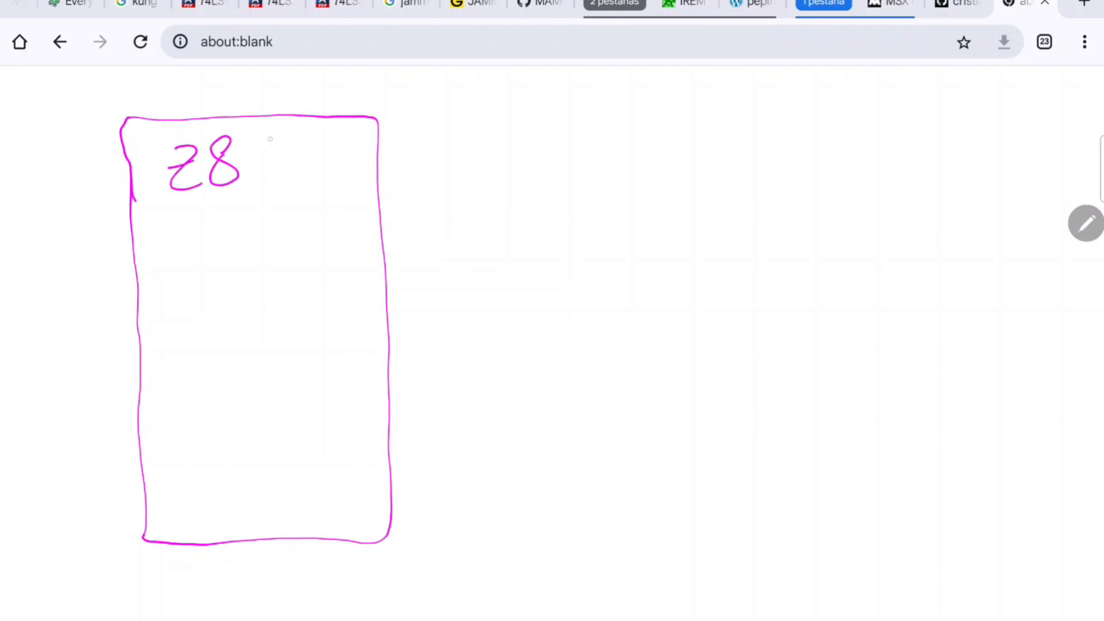
Finish the Z80 label and draw a box labelled M.C. for the memory controller
left_click_drag(268, 139, 272, 137)
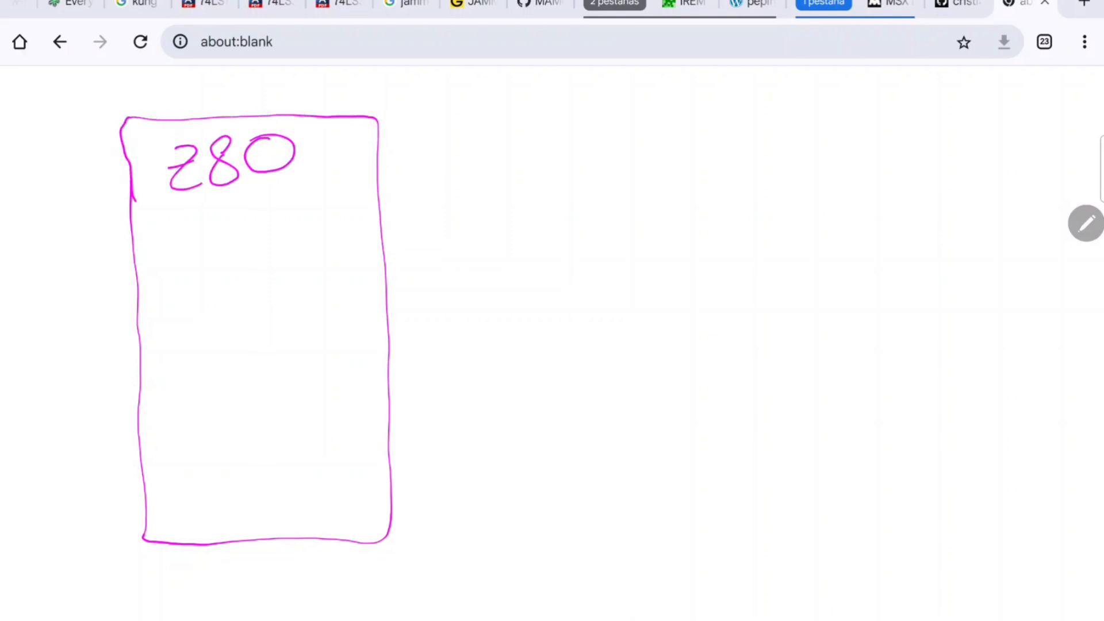
mouse_move(584, 233)
left_mouse_down()
mouse_move(639, 367)
mouse_move(776, 214)
mouse_move(585, 267)
left_mouse_up()
mouse_move(626, 228)
left_mouse_down()
mouse_move(617, 258)
mouse_move(655, 250)
left_mouse_up()
left_click_drag(709, 226, 707, 261)
left_click_drag(729, 260, 731, 262)
Draw two right-hand boxes labelled RAM and a line joining Z80 to M.C
mouse_move(920, 130)
left_mouse_down()
mouse_move(923, 229)
mouse_move(1040, 103)
mouse_move(927, 107)
left_mouse_up()
mouse_move(941, 422)
left_mouse_down()
mouse_move(1025, 565)
mouse_move(947, 411)
left_mouse_up()
mouse_move(949, 122)
left_mouse_down()
mouse_move(950, 151)
mouse_move(959, 130)
mouse_move(992, 142)
mouse_move(1002, 128)
mouse_move(991, 149)
left_mouse_up()
left_click_drag(998, 108, 1023, 148)
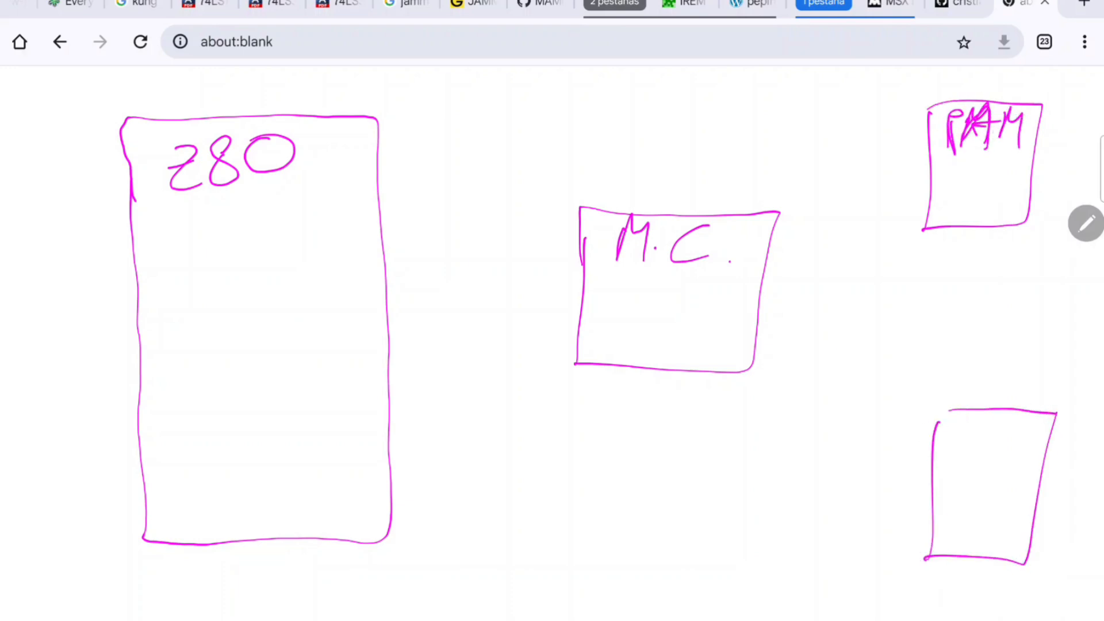
mouse_move(961, 462)
left_mouse_down()
mouse_move(969, 429)
mouse_move(981, 457)
mouse_move(1000, 457)
left_mouse_up()
mouse_move(983, 439)
left_mouse_down()
mouse_move(1004, 435)
mouse_move(1037, 463)
left_mouse_up()
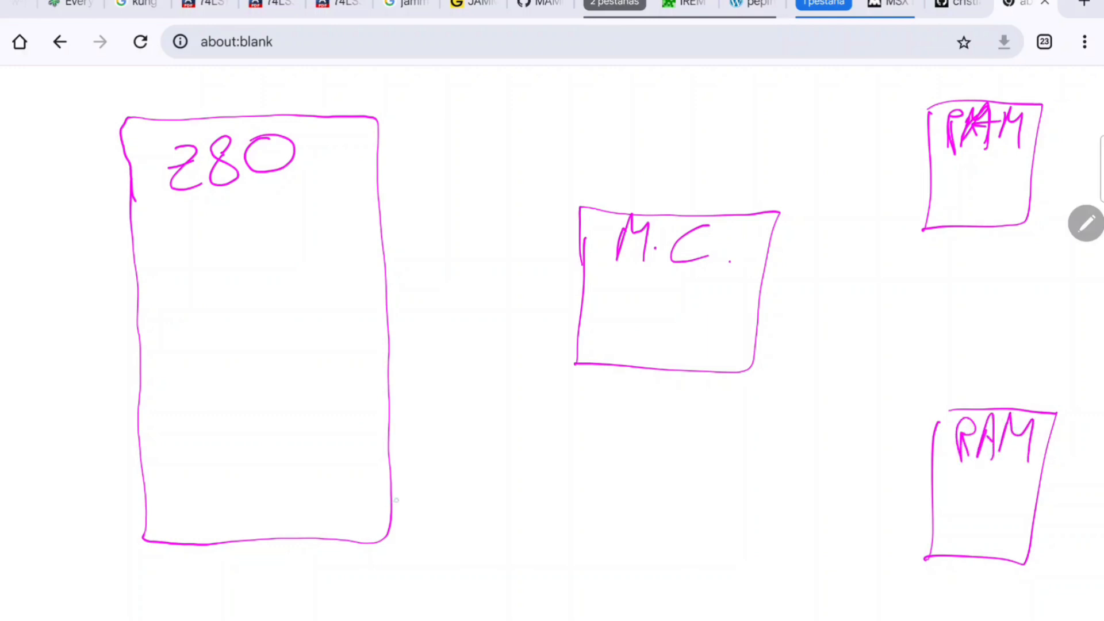
mouse_move(388, 505)
left_mouse_down()
mouse_move(650, 500)
mouse_move(665, 370)
left_mouse_up()
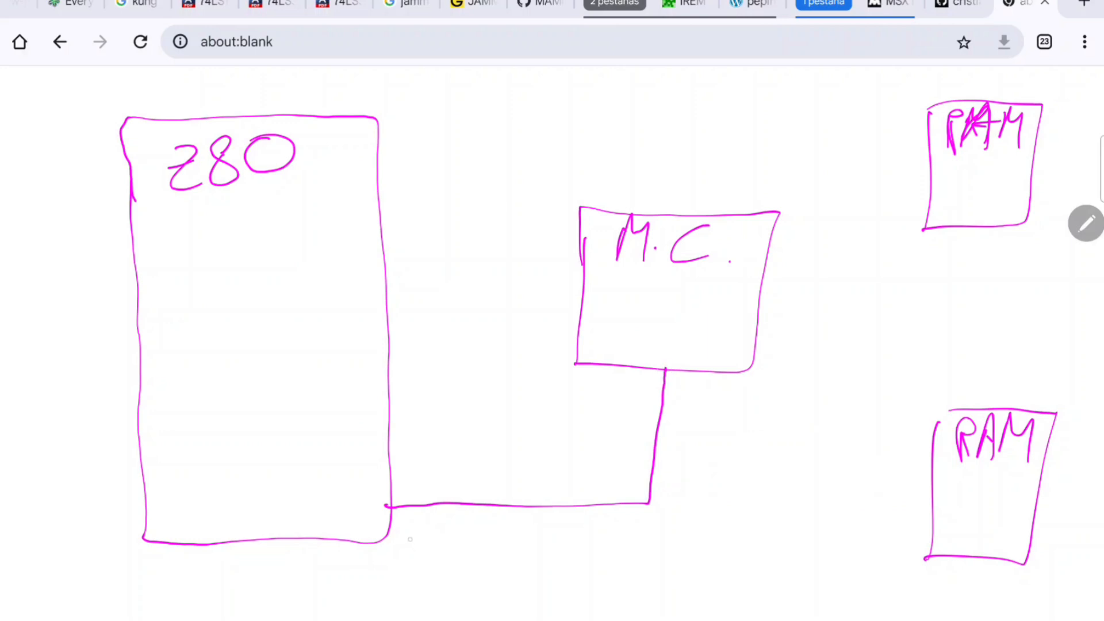
Label the Z80–M.C. link R/W and draw the address bus with an arrowhead and pointer arrow
mouse_move(410, 535)
left_mouse_down()
mouse_move(412, 569)
mouse_move(432, 564)
left_mouse_up()
mouse_move(462, 517)
left_mouse_down()
mouse_move(442, 577)
mouse_move(515, 526)
left_mouse_up()
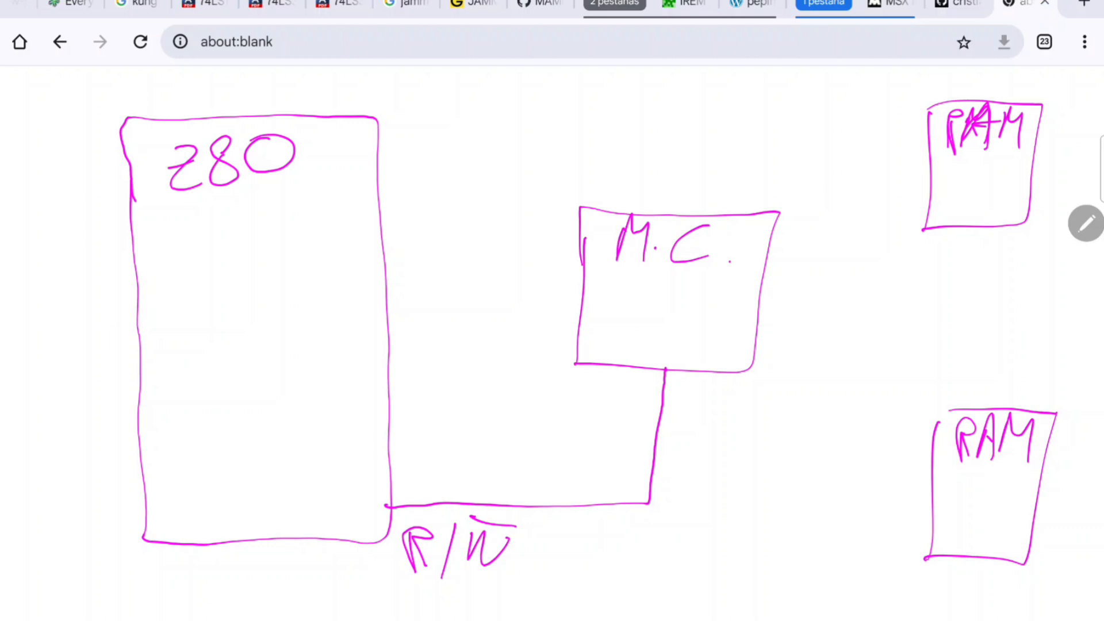
left_click_drag(385, 235, 580, 240)
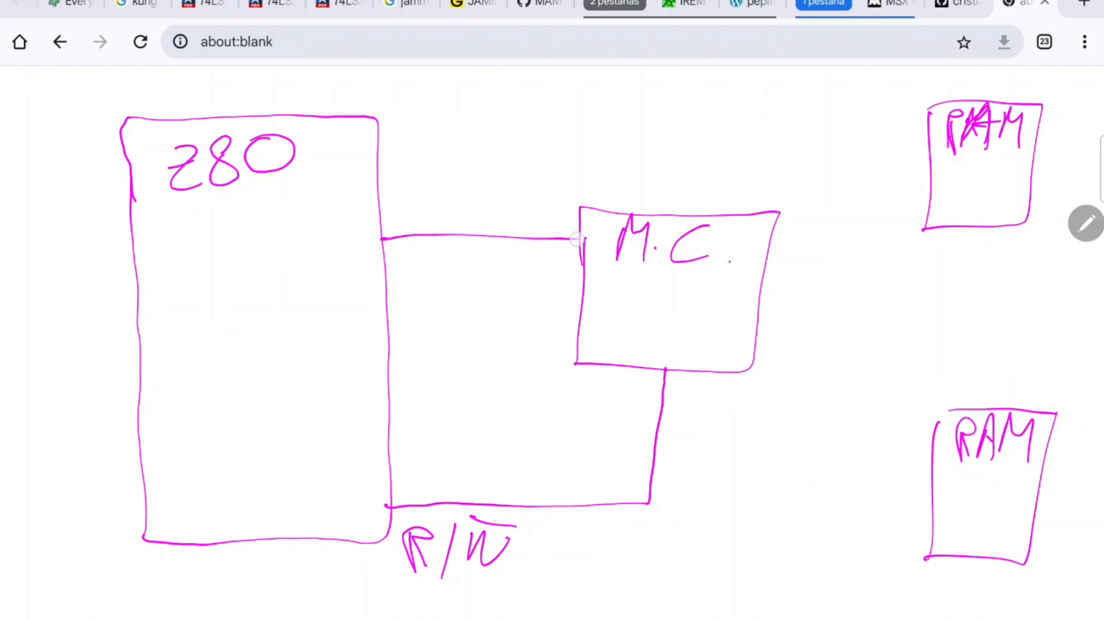
mouse_move(388, 253)
left_mouse_down()
mouse_move(583, 250)
mouse_move(583, 238)
mouse_move(557, 263)
left_mouse_up()
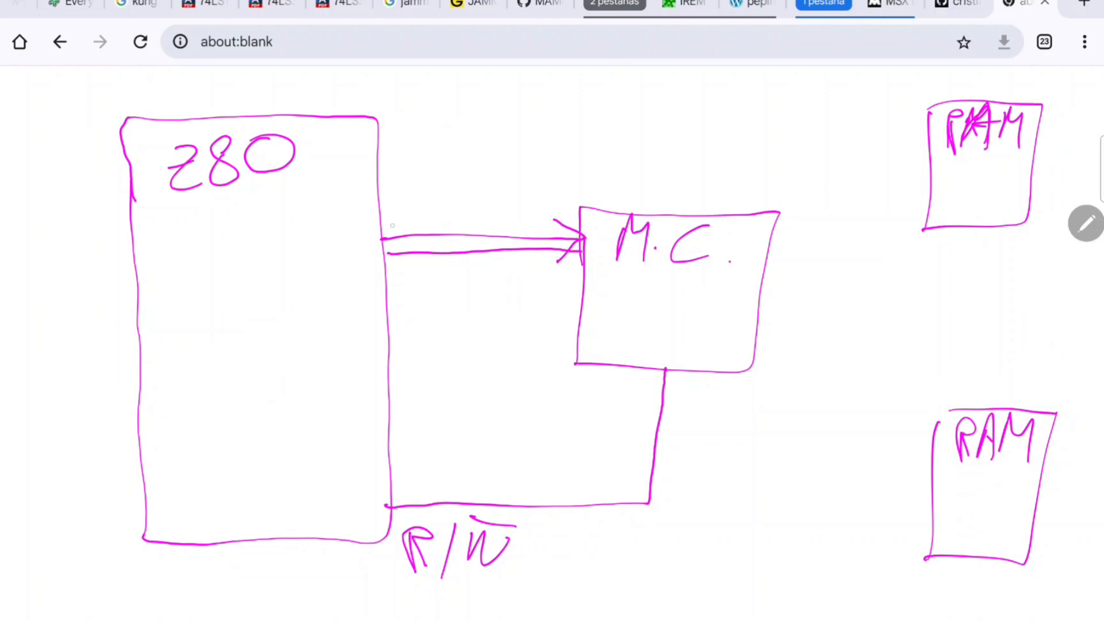
mouse_move(407, 221)
left_mouse_down()
mouse_move(380, 238)
mouse_move(415, 266)
left_mouse_up()
mouse_move(494, 124)
left_mouse_down()
mouse_move(470, 230)
mouse_move(493, 207)
left_mouse_up()
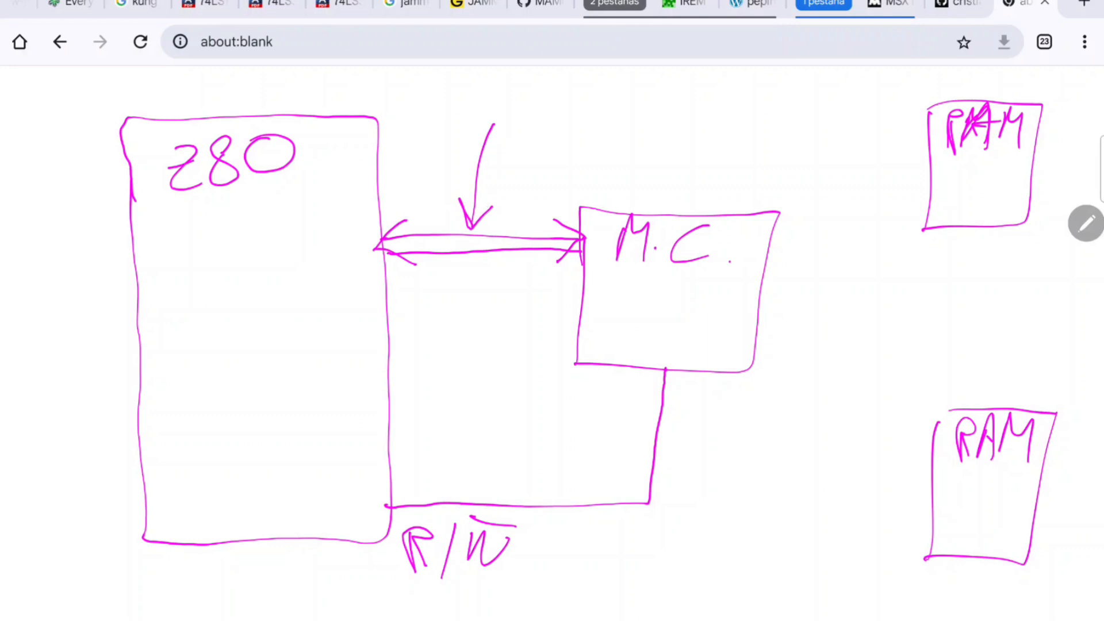
Annotate the address bus: 16 bits, A15…A0, 65535 bytes, 64 kb
mouse_move(502, 90)
left_mouse_down()
mouse_move(500, 140)
mouse_move(523, 129)
left_mouse_up()
mouse_move(543, 89)
left_mouse_down()
mouse_move(541, 134)
mouse_move(572, 136)
left_mouse_up()
mouse_move(585, 83)
left_mouse_down()
mouse_move(580, 134)
mouse_move(580, 102)
left_mouse_up()
mouse_move(589, 107)
left_mouse_down()
mouse_move(576, 130)
mouse_move(587, 148)
mouse_move(619, 93)
mouse_move(638, 130)
mouse_move(701, 122)
left_mouse_up()
mouse_move(707, 130)
left_mouse_down()
mouse_move(723, 76)
mouse_move(728, 119)
left_mouse_up()
mouse_move(707, 104)
left_mouse_down()
mouse_move(721, 101)
mouse_move(738, 136)
left_mouse_up()
mouse_move(772, 97)
left_mouse_down()
mouse_move(773, 121)
mouse_move(772, 97)
mouse_move(795, 123)
left_mouse_up()
left_click_drag(809, 117, 832, 129)
mouse_move(874, 98)
left_mouse_down()
mouse_move(848, 128)
mouse_move(888, 130)
mouse_move(921, 93)
mouse_move(890, 95)
left_mouse_up()
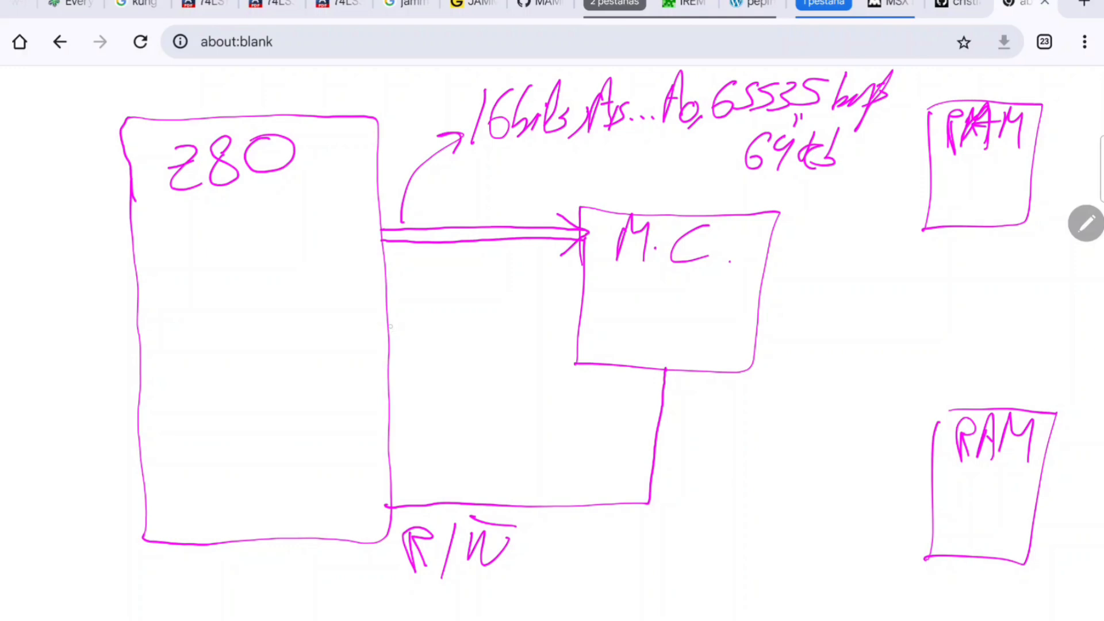
Draw the data bus between Z80 and M.C. and label it 8 bits
left_click_drag(388, 326, 587, 323)
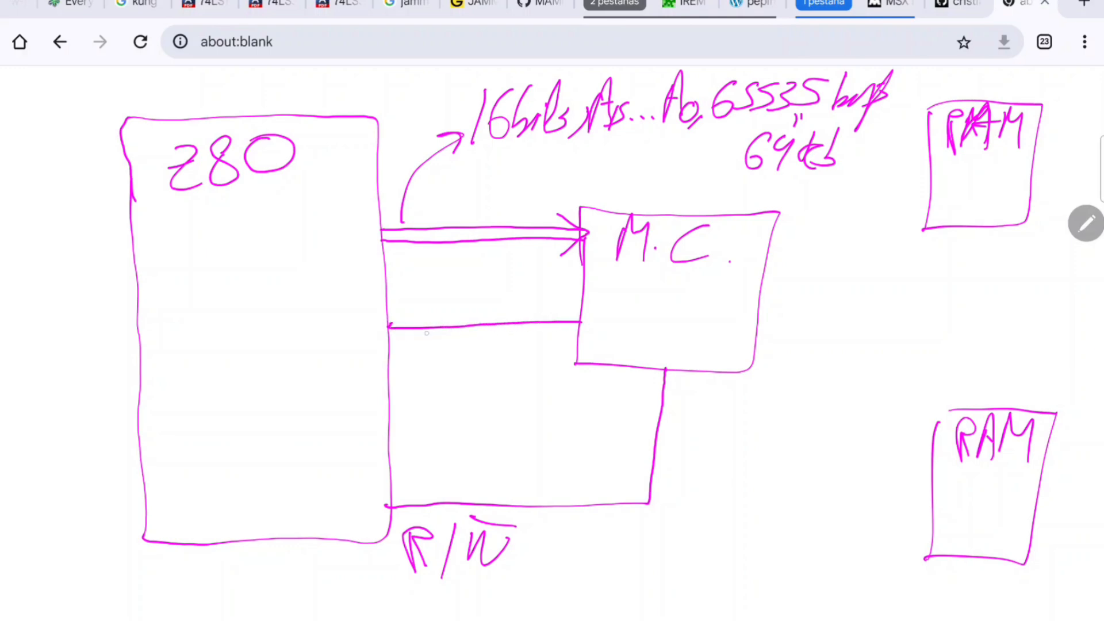
left_click_drag(389, 338, 580, 331)
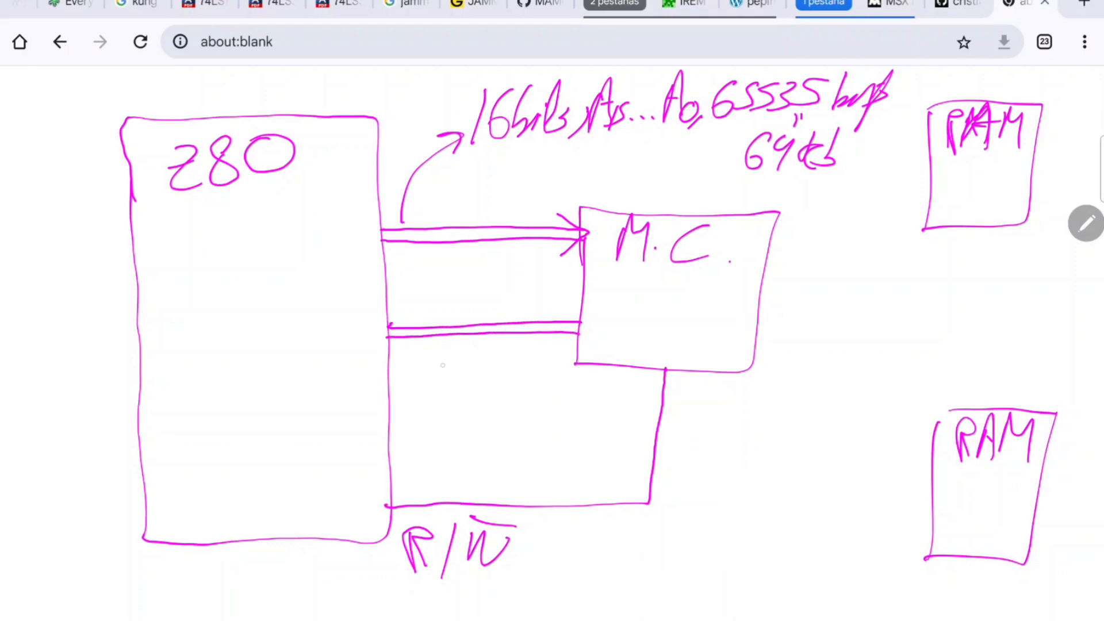
left_click_drag(444, 352, 453, 393)
left_click_drag(479, 347, 492, 392)
left_click_drag(517, 350, 513, 384)
left_click_drag(496, 372, 521, 369)
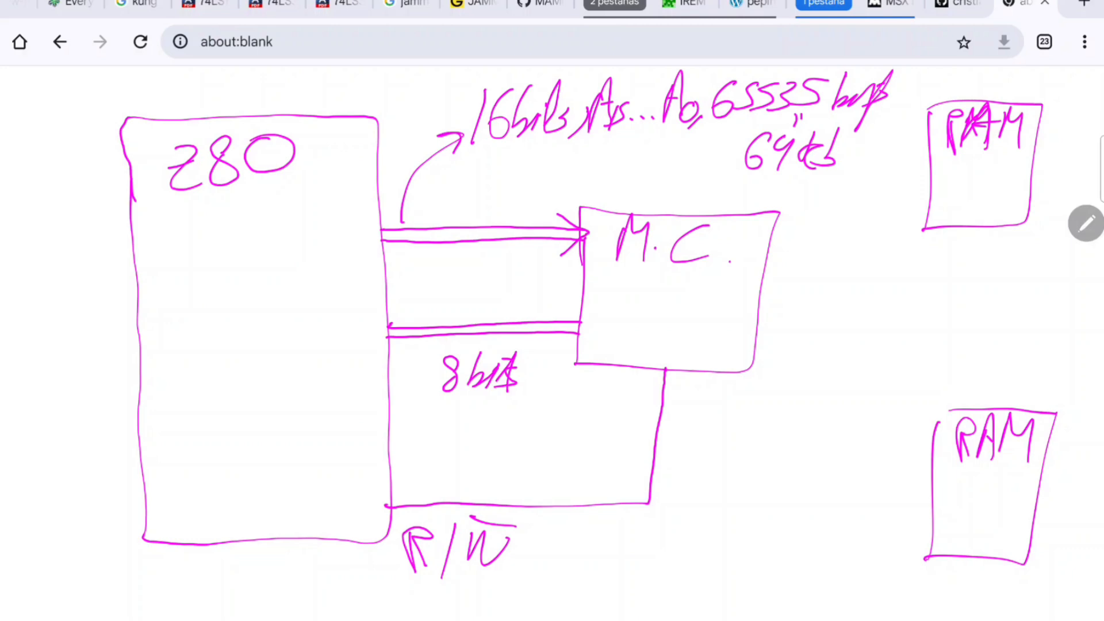
Add pointer arrows to both buses, make the data bus two-way with arrowheads, and circle M.C
mouse_move(508, 151)
left_mouse_down()
mouse_move(483, 206)
mouse_move(504, 200)
left_mouse_up()
mouse_move(487, 274)
left_mouse_down()
mouse_move(476, 321)
mouse_move(504, 303)
left_mouse_up()
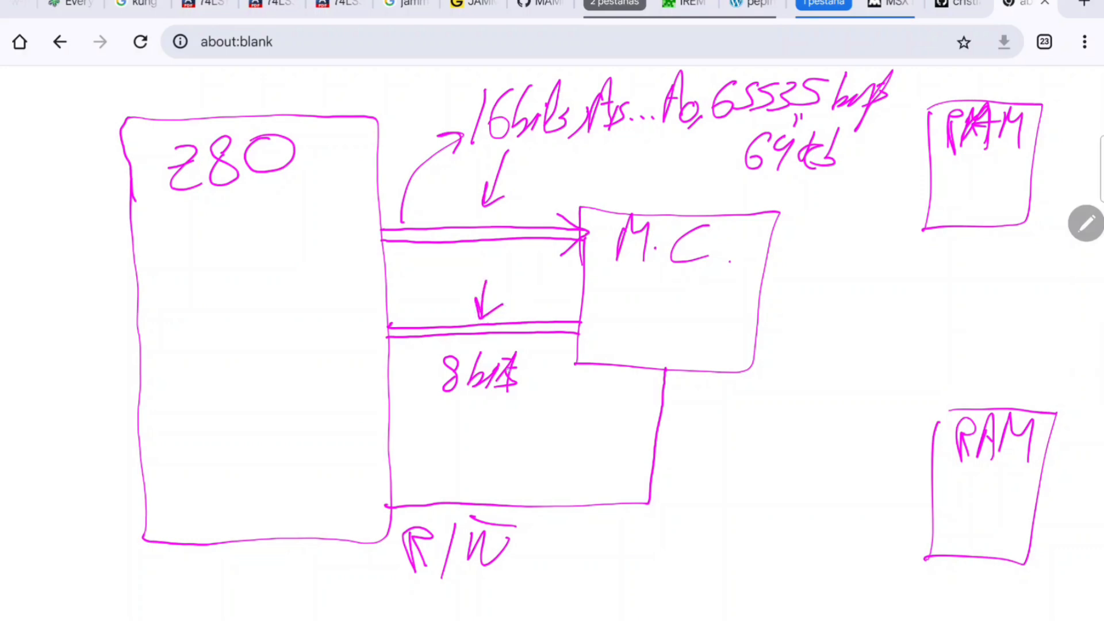
mouse_move(558, 304)
left_mouse_down()
mouse_move(582, 323)
mouse_move(557, 349)
left_mouse_up()
mouse_move(407, 310)
left_mouse_down()
mouse_move(381, 330)
mouse_move(402, 352)
left_mouse_up()
mouse_move(692, 190)
left_mouse_down()
mouse_move(595, 224)
mouse_move(733, 286)
mouse_move(690, 186)
left_mouse_up()
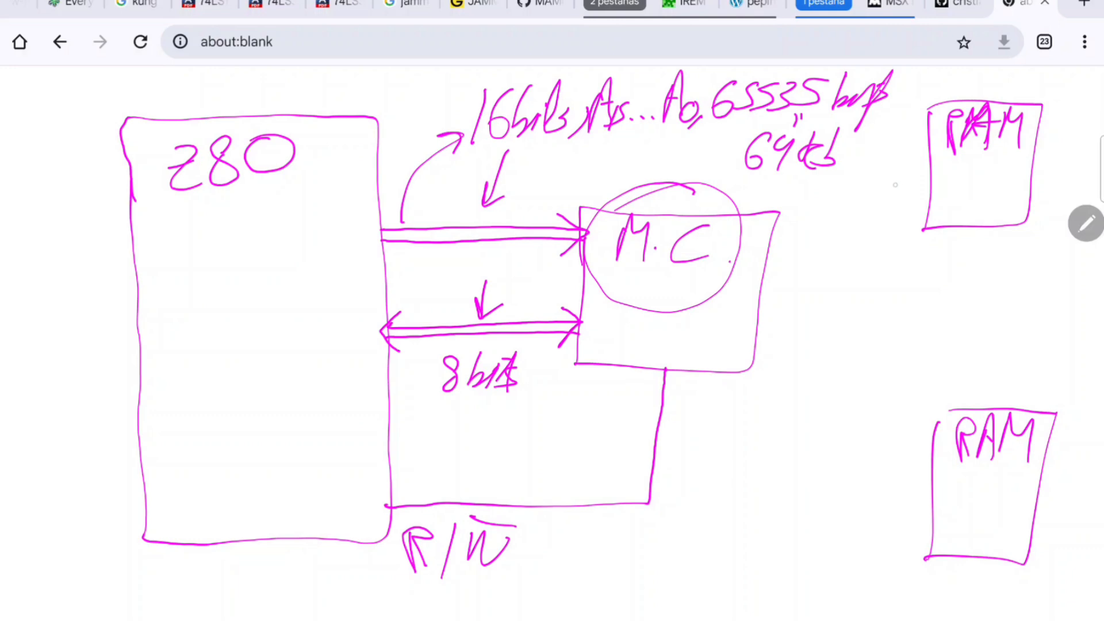
Link M.C. to both RAM boxes with arrowheads and label the links with their bit widths (4 bits)
mouse_move(767, 242)
left_mouse_down()
mouse_move(929, 169)
mouse_move(769, 256)
mouse_move(792, 263)
left_mouse_up()
left_click_drag(904, 155, 905, 200)
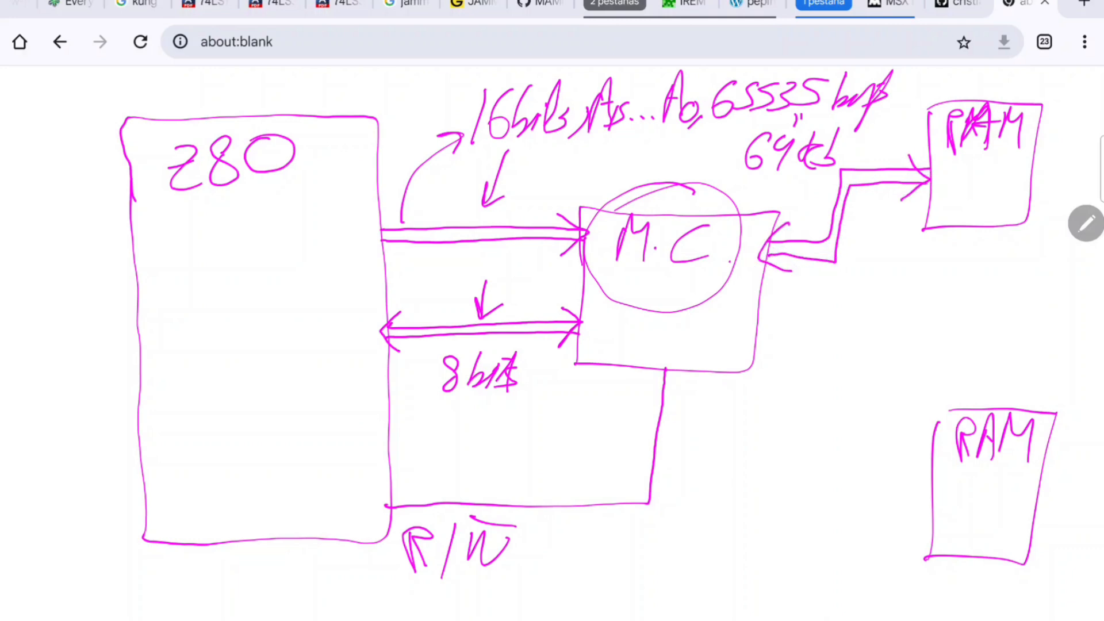
mouse_move(757, 336)
left_mouse_down()
mouse_move(925, 507)
mouse_move(754, 352)
left_mouse_up()
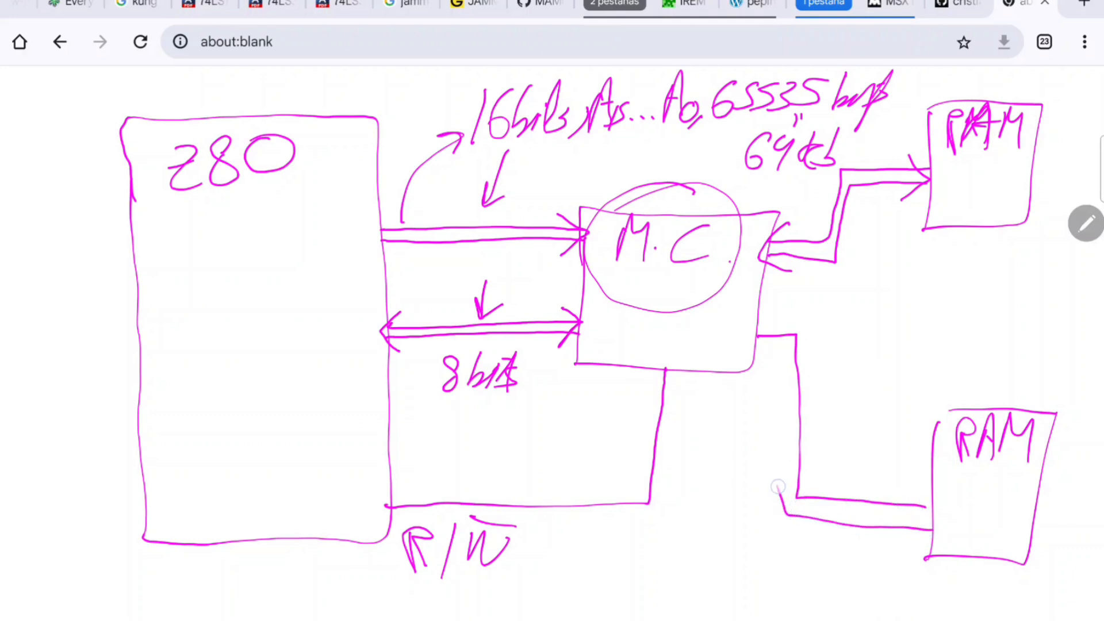
left_click_drag(776, 316, 763, 376)
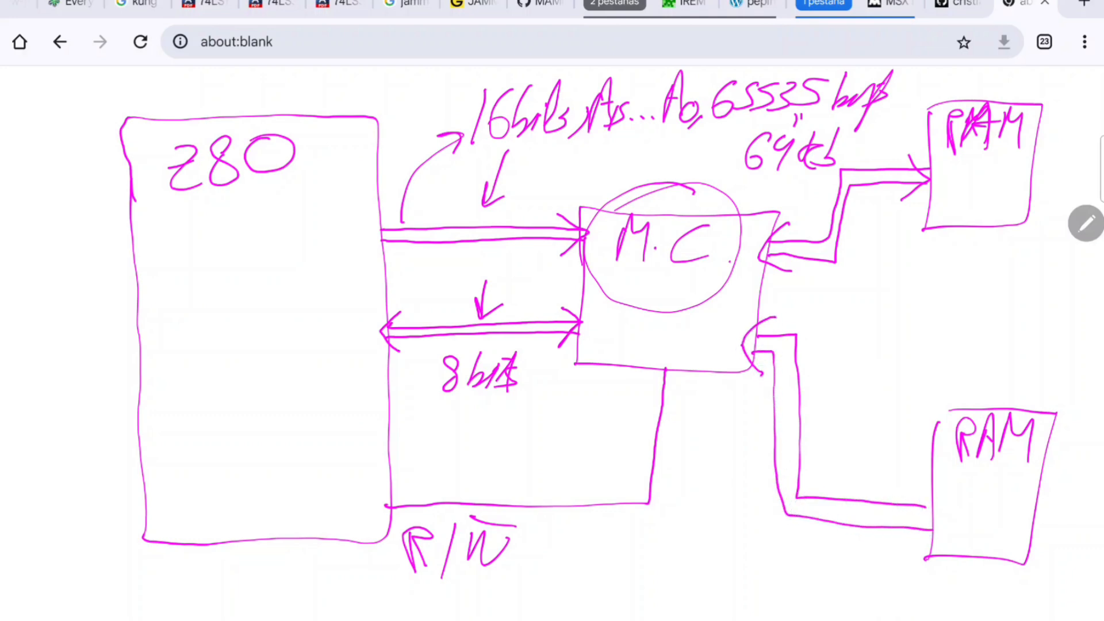
left_click_drag(902, 487, 916, 554)
mouse_move(787, 538)
left_mouse_down()
mouse_move(794, 583)
mouse_move(819, 590)
left_mouse_up()
mouse_move(831, 550)
left_mouse_down()
mouse_move(836, 589)
mouse_move(849, 590)
left_mouse_up()
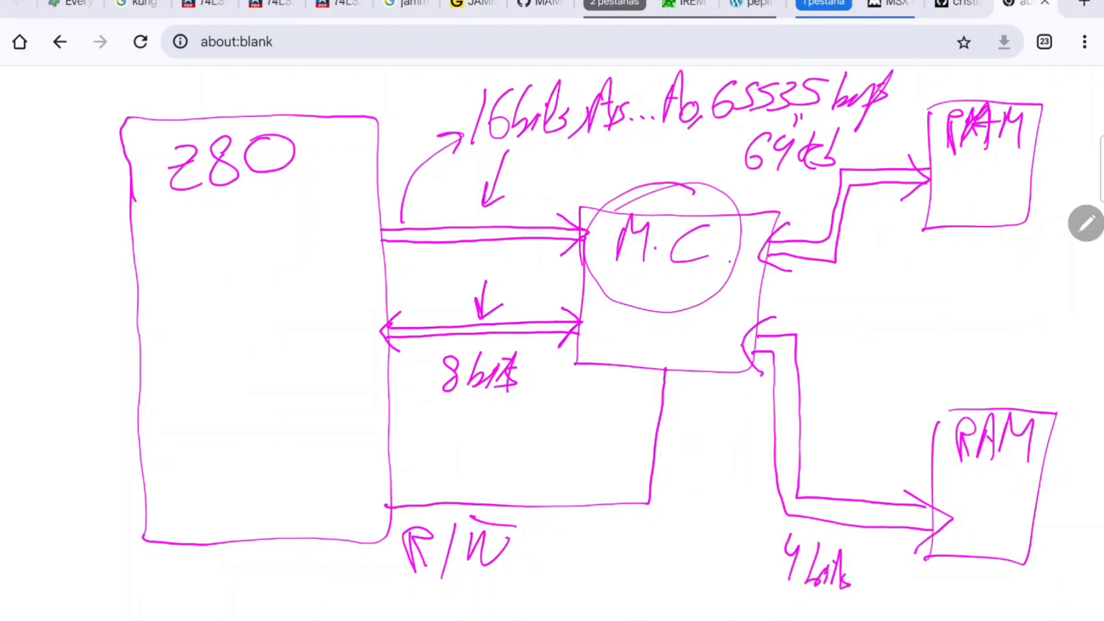
mouse_move(855, 190)
left_mouse_down()
mouse_move(863, 221)
mouse_move(900, 230)
left_mouse_up()
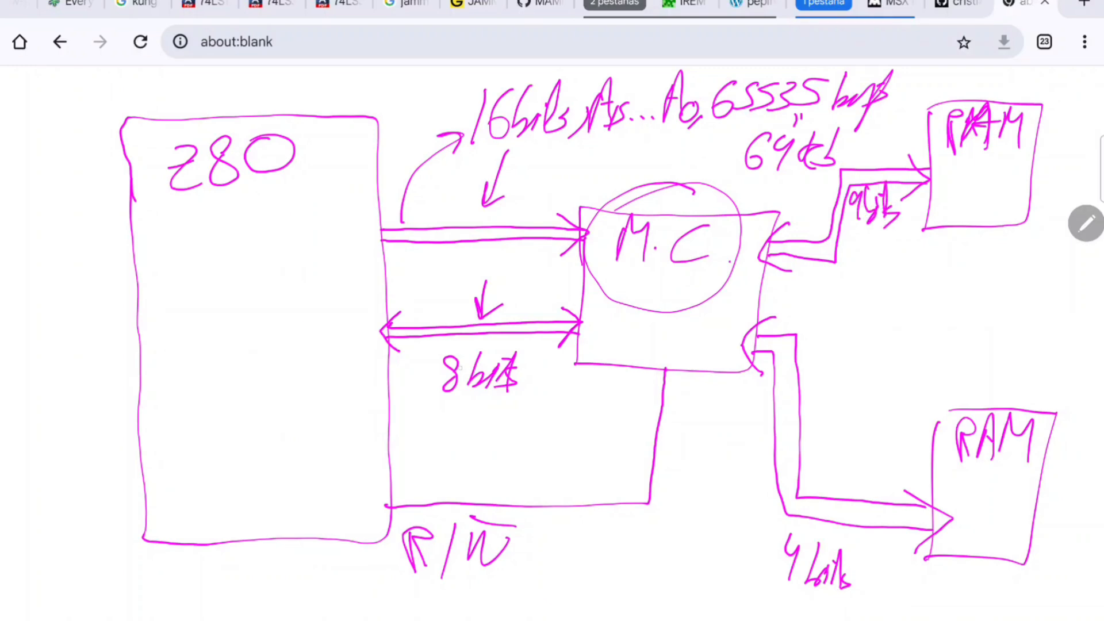
Circle the 8 bits label, run extra lines from M.C. to the RAMs, underline Z80 and circle M.C. again
left_click_drag(513, 341, 517, 343)
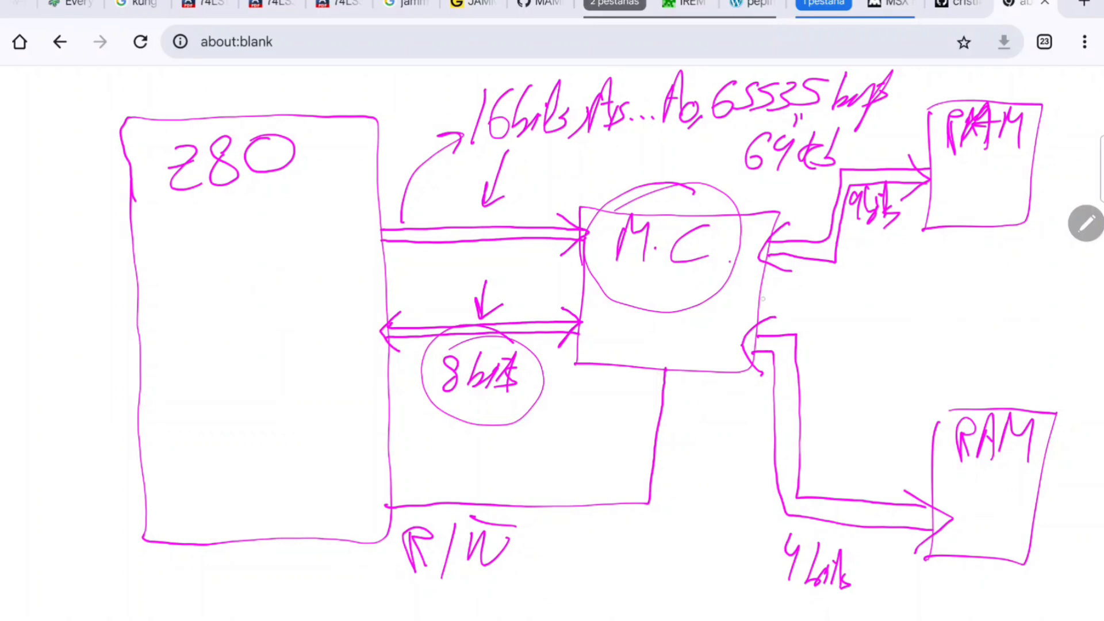
left_click_drag(754, 288, 963, 281)
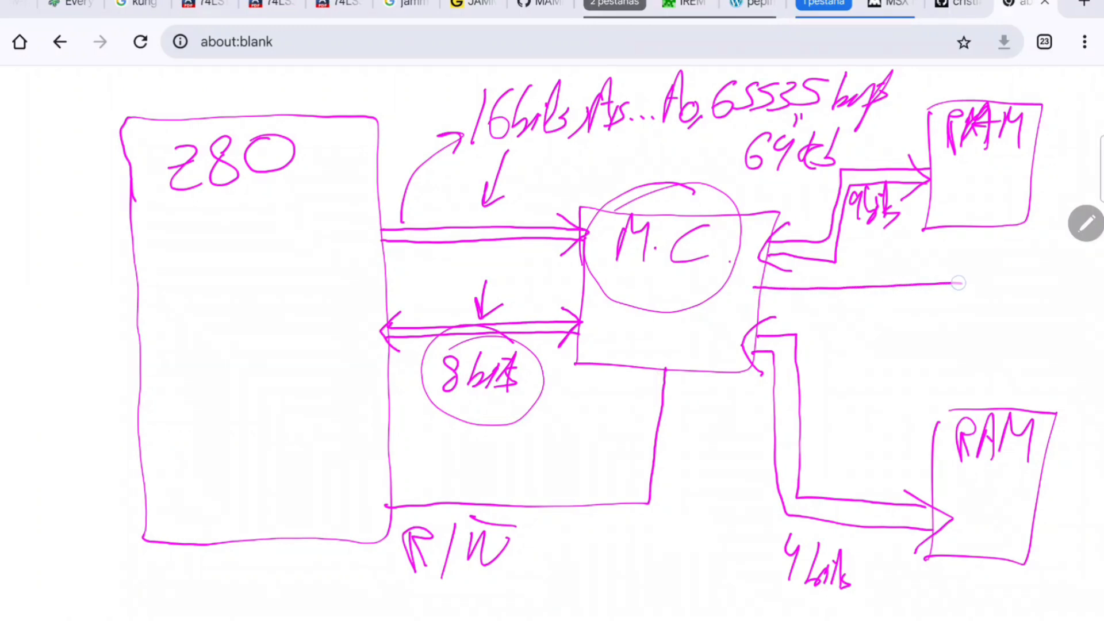
mouse_move(760, 306)
left_mouse_down()
mouse_move(983, 413)
mouse_move(1019, 371)
mouse_move(985, 293)
mouse_move(984, 227)
left_mouse_up()
mouse_move(963, 281)
left_mouse_down()
mouse_move(965, 214)
mouse_move(1005, 252)
left_mouse_up()
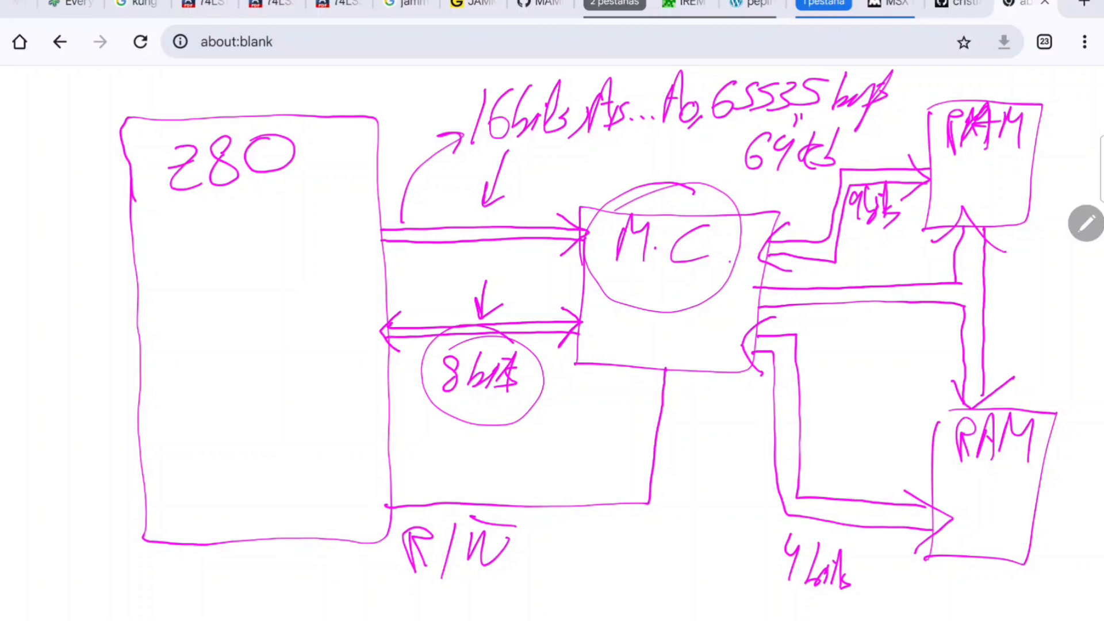
left_click_drag(153, 210, 345, 171)
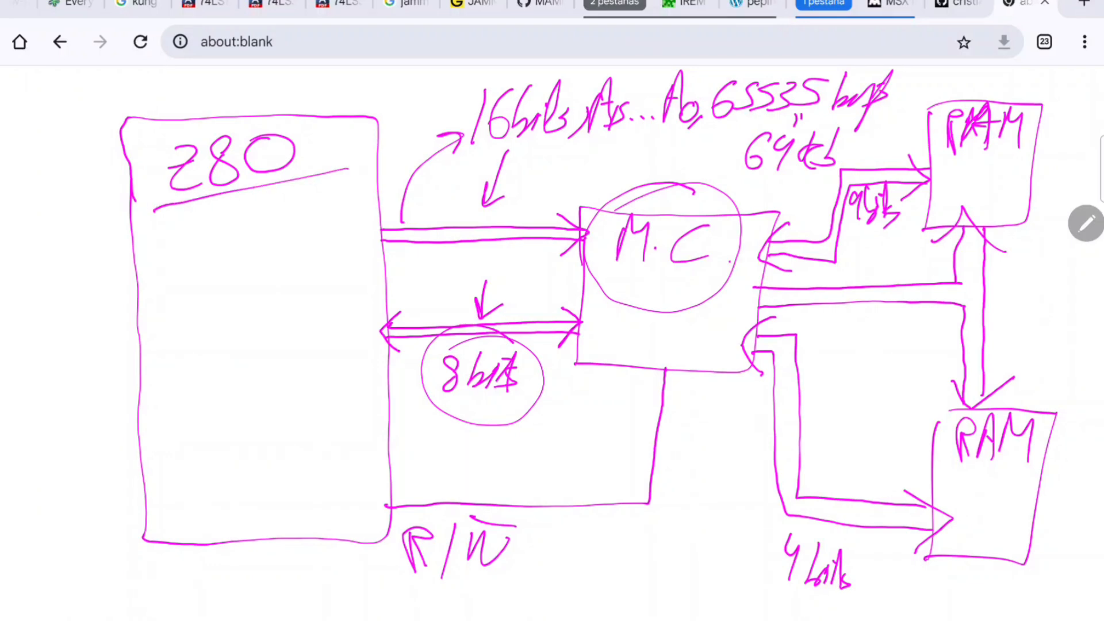
left_click_drag(707, 173, 763, 225)
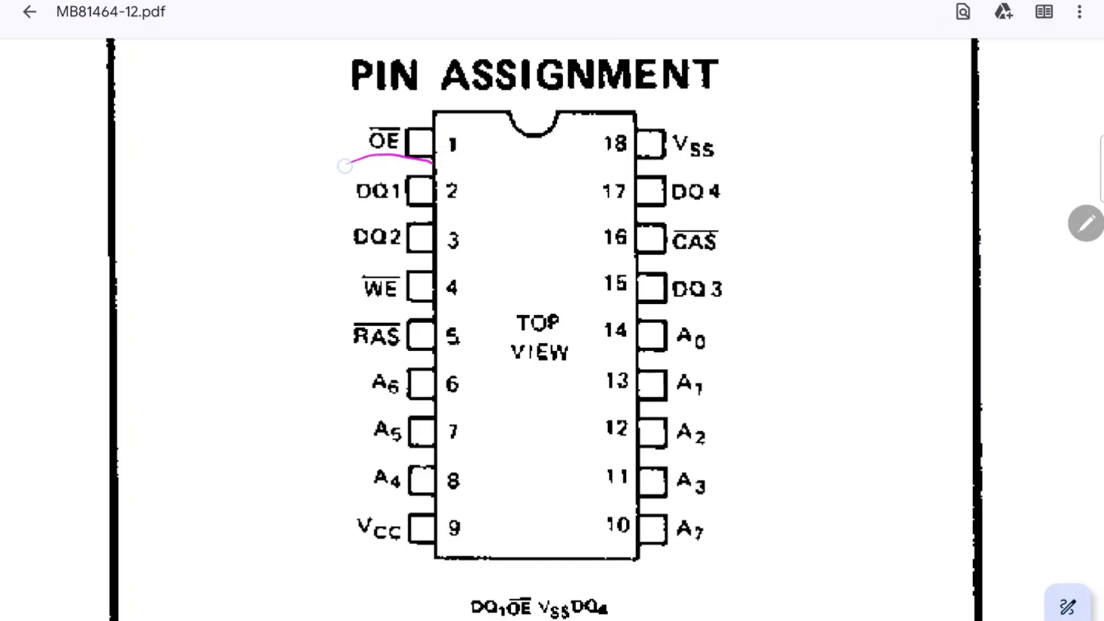
Circle the DQ data pins and the A0–A7 address pins on the MB81464 pin assignment
mouse_move(431, 160)
left_mouse_down()
mouse_move(453, 186)
mouse_move(423, 207)
left_mouse_up()
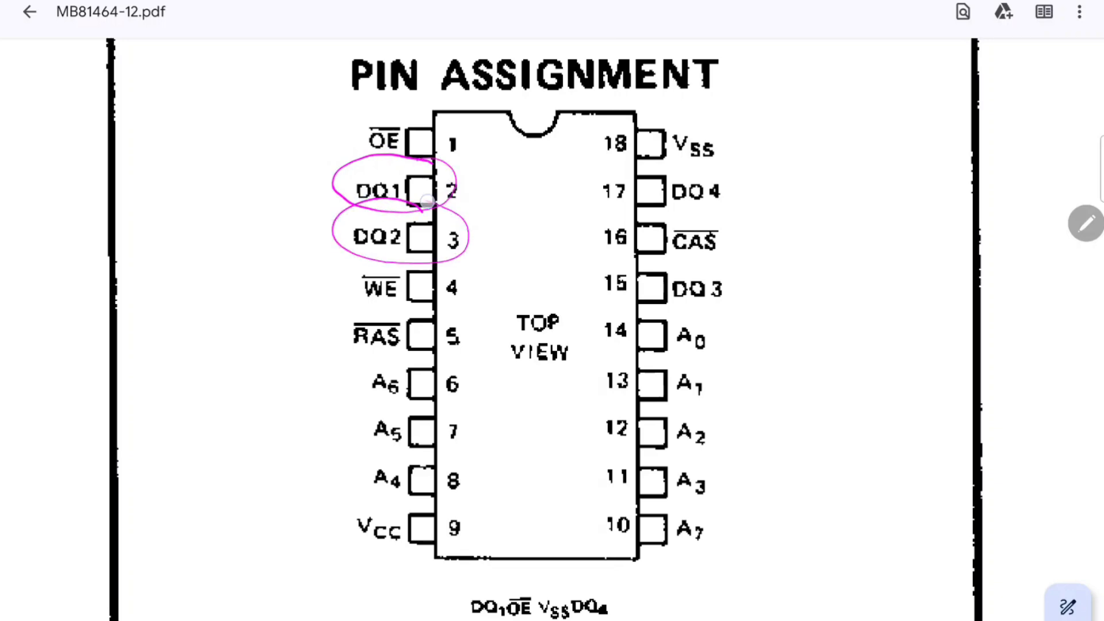
left_click_drag(694, 258, 708, 271)
mouse_move(716, 168)
left_mouse_down()
mouse_move(722, 177)
mouse_move(669, 172)
left_mouse_up()
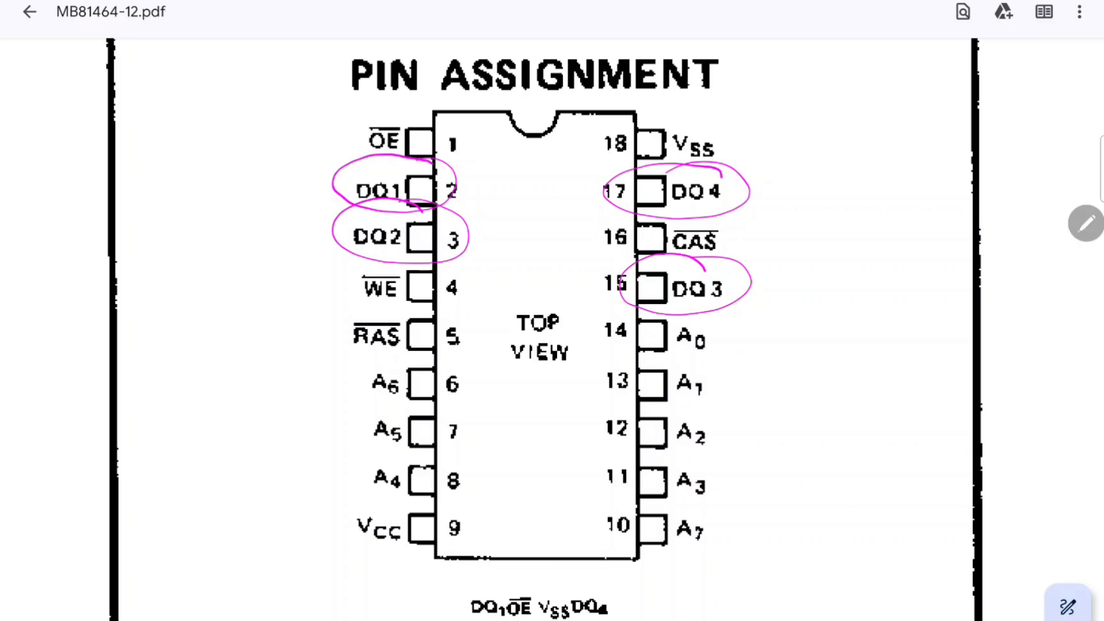
left_click_drag(687, 314, 656, 341)
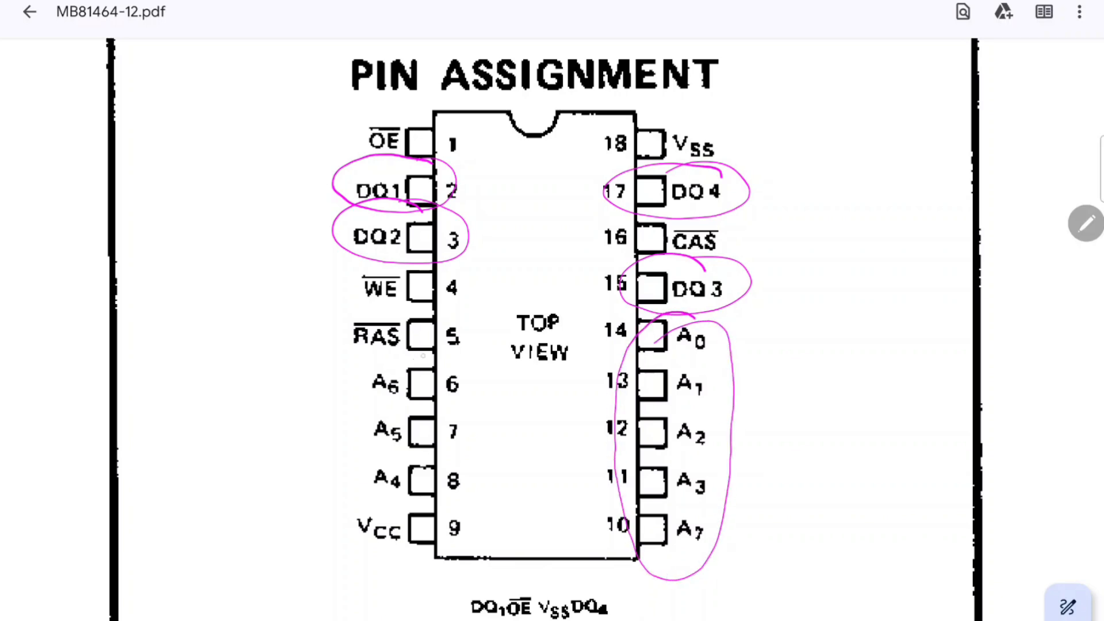
mouse_move(427, 358)
left_mouse_down()
mouse_move(388, 405)
mouse_move(431, 496)
mouse_move(405, 354)
left_mouse_up()
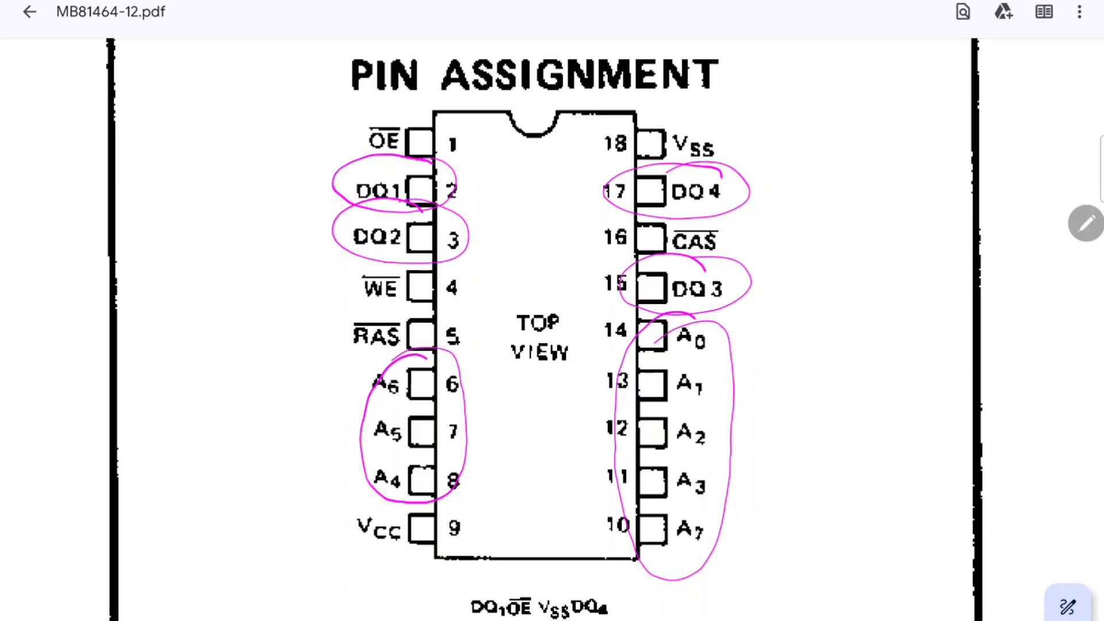
Circle the RAS and CAS pins and draw arrows pointing at each
mouse_move(427, 303)
left_mouse_down()
mouse_move(473, 341)
mouse_move(398, 305)
left_mouse_up()
mouse_move(698, 208)
left_mouse_down()
mouse_move(604, 251)
mouse_move(724, 259)
mouse_move(681, 212)
left_mouse_up()
left_click_drag(269, 410, 345, 352)
left_click_drag(345, 352, 326, 380)
mouse_move(831, 223)
left_mouse_down()
mouse_move(729, 234)
mouse_move(776, 253)
left_mouse_up()
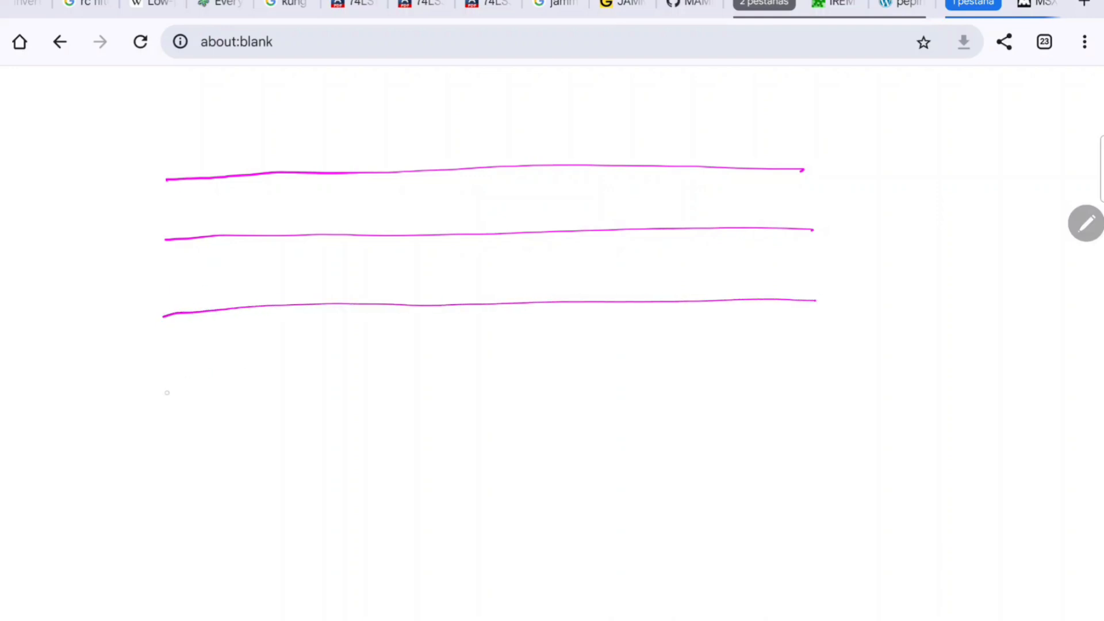
Draw the row lines with a vertical ellipsis and write 256 beside the bottom row
left_click_drag(156, 400, 826, 380)
left_click(500, 422)
left_click(501, 444)
left_click(504, 467)
left_click(504, 483)
mouse_move(156, 528)
left_mouse_down()
mouse_move(863, 505)
mouse_move(898, 541)
left_mouse_up()
mouse_move(965, 509)
left_mouse_down()
mouse_move(955, 541)
mouse_move(940, 530)
left_mouse_up()
Draw the column lines with a horizontal ellipsis and write 256 above them
left_click_drag(235, 107, 278, 597)
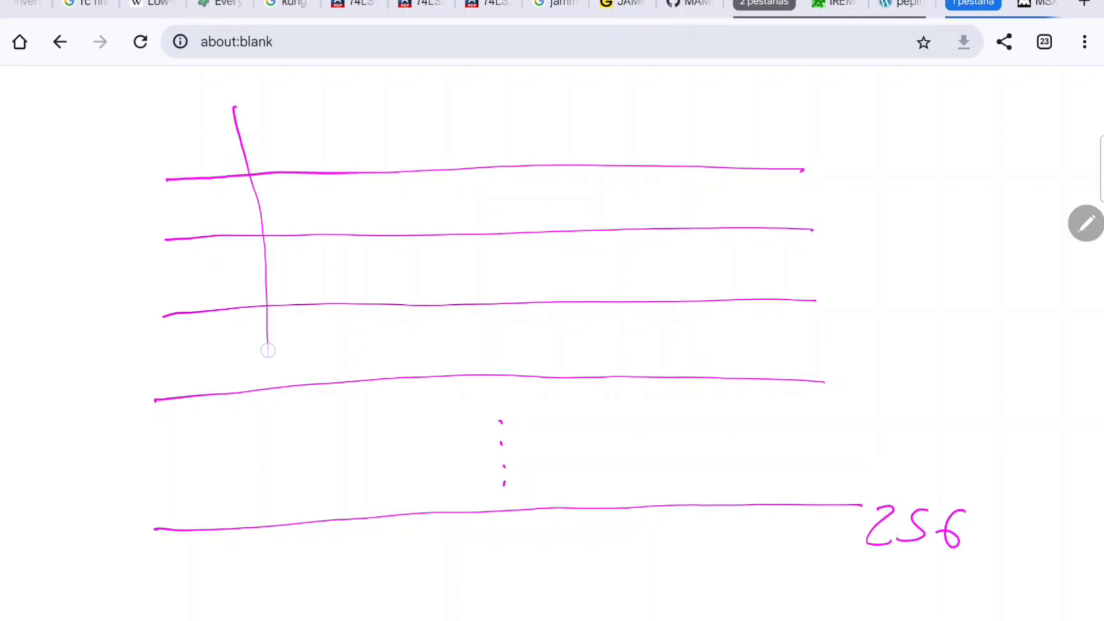
left_click_drag(373, 95, 414, 599)
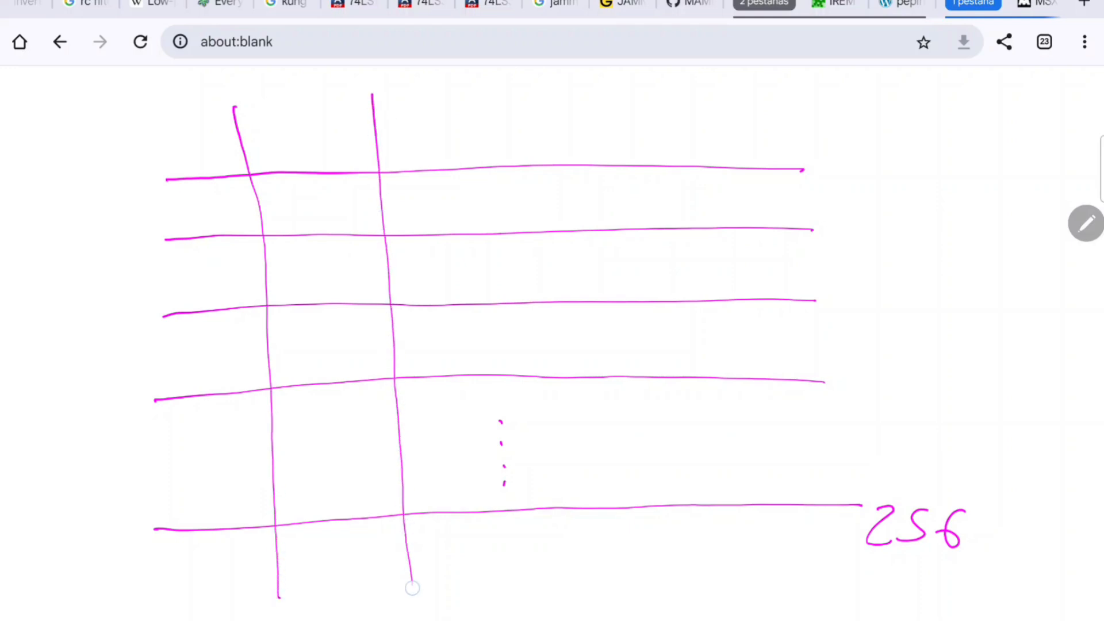
mouse_move(577, 95)
left_mouse_down()
mouse_move(580, 385)
mouse_move(601, 591)
left_mouse_up()
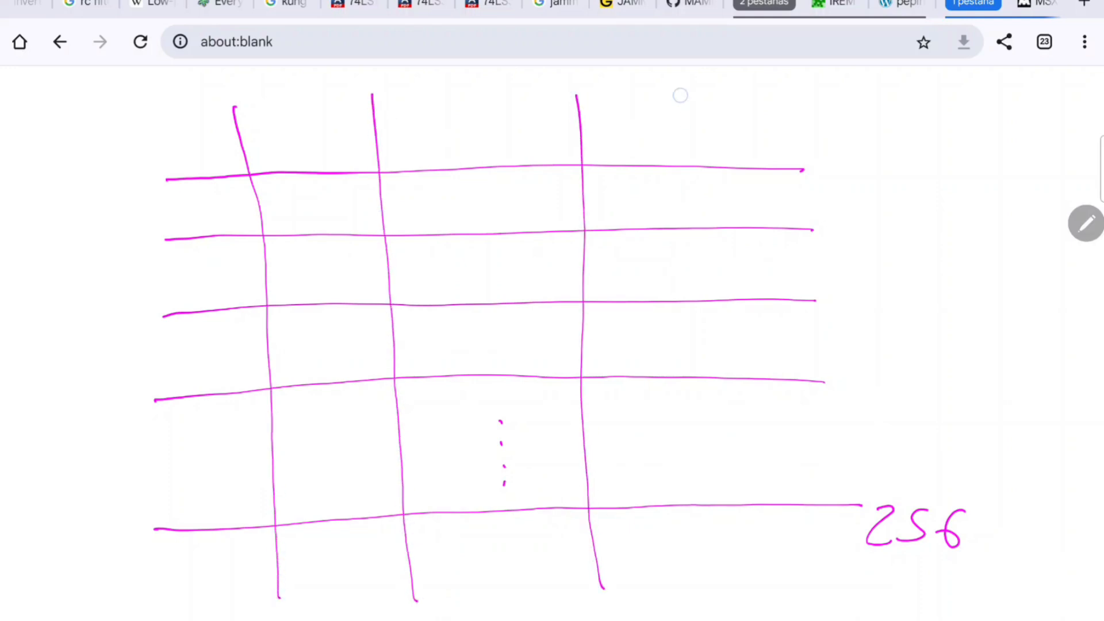
left_click_drag(680, 93, 711, 576)
left_click_drag(459, 333, 506, 331)
left_click_drag(783, 93, 795, 557)
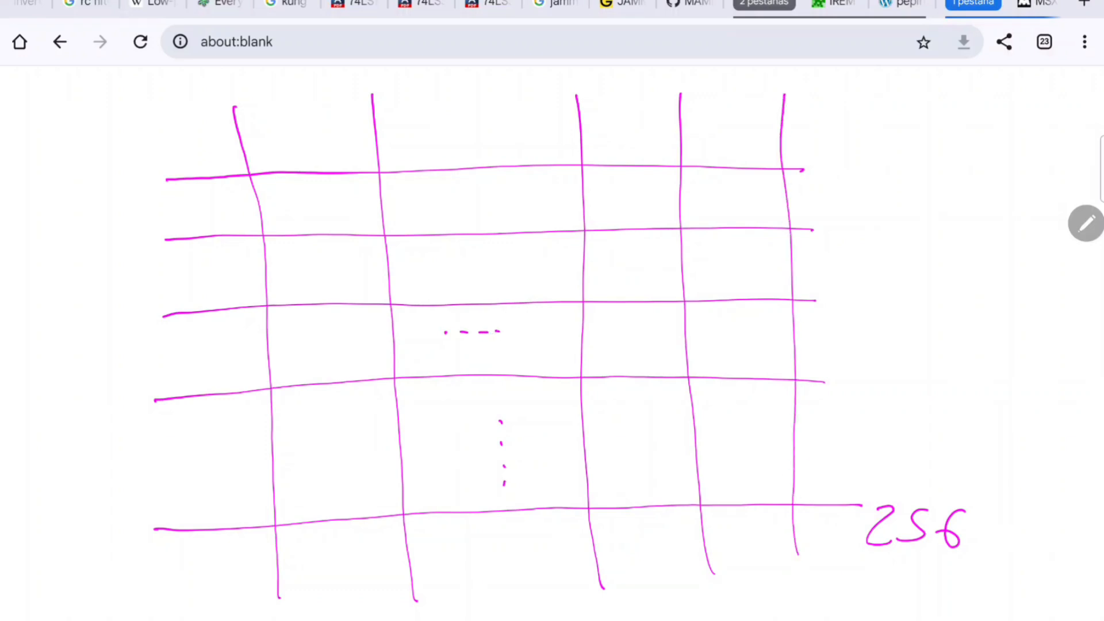
left_click_drag(814, 86, 828, 113)
mouse_move(862, 78)
left_mouse_down()
mouse_move(838, 108)
mouse_move(871, 95)
mouse_move(878, 113)
left_mouse_up()
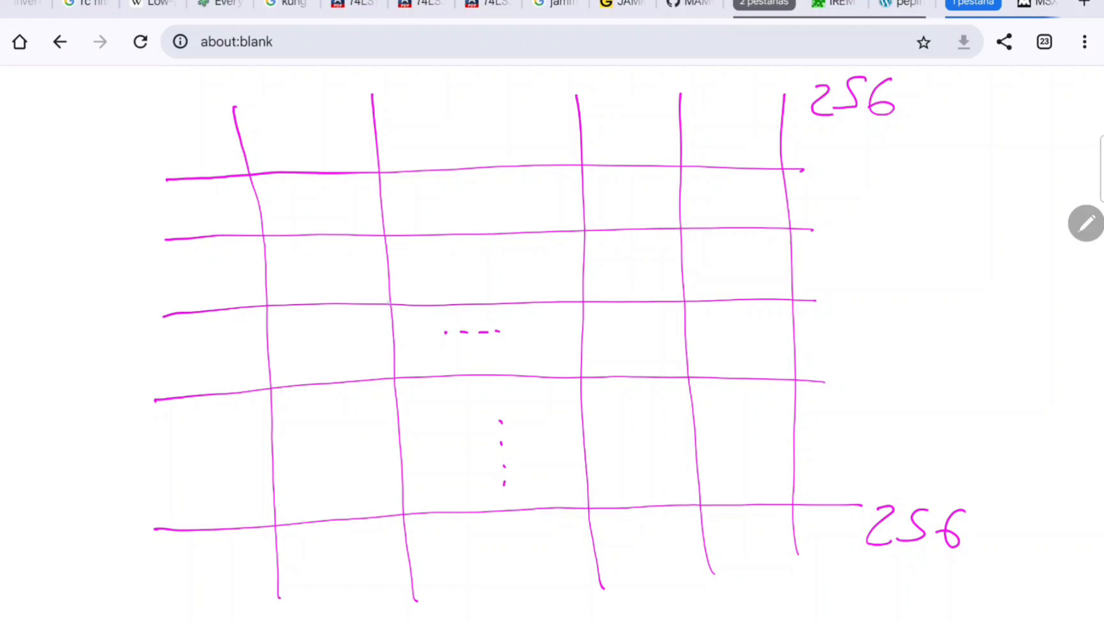
Dot three row-column intersections and undo the stray circle around the grid
left_click_drag(388, 306, 392, 303)
left_click_drag(689, 378, 694, 374)
left_click_drag(677, 230, 683, 222)
mouse_move(625, 100)
left_mouse_down()
mouse_move(595, 102)
mouse_move(621, 87)
left_mouse_up()
key("ctrl+z")
key("ctrl+z")
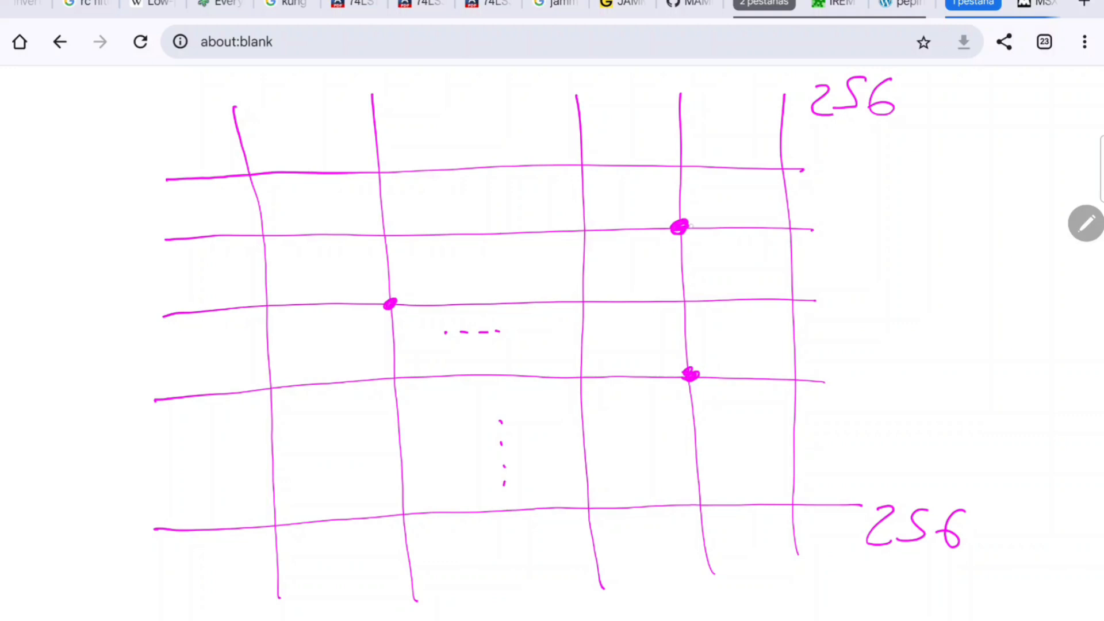
Dot a bottom-row intersection, write '1) 8 bits' under the top 256 and circle that 256
left_click(403, 515)
left_click_drag(403, 516, 405, 519)
left_click_drag(841, 155, 834, 200)
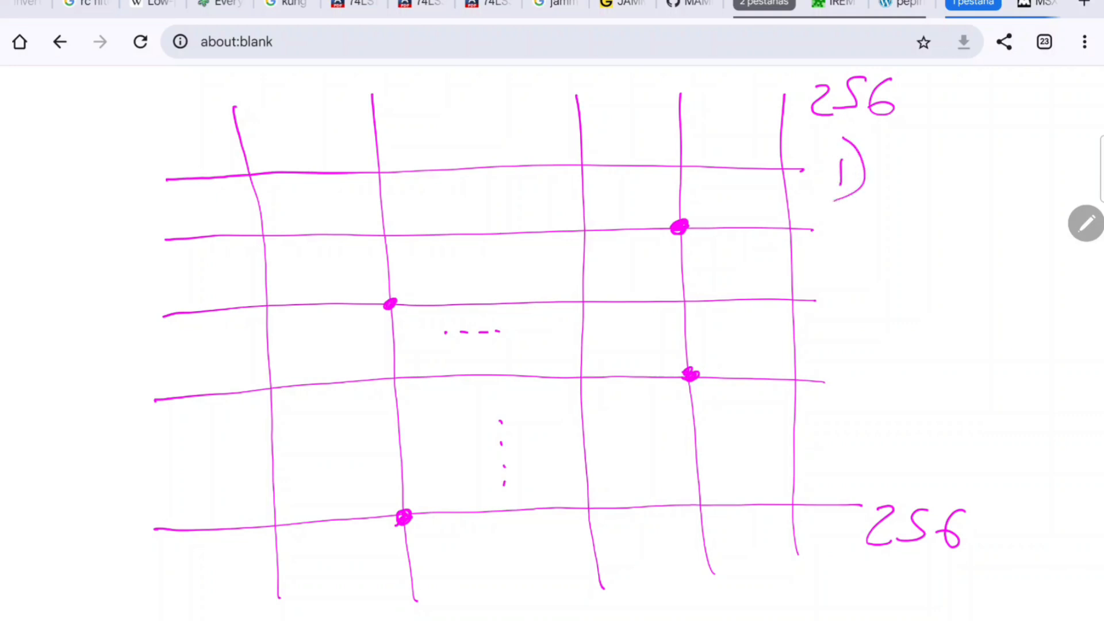
left_click_drag(897, 143, 895, 185)
mouse_move(932, 133)
left_mouse_down()
mouse_move(922, 194)
mouse_move(962, 188)
left_mouse_up()
left_click(944, 159)
mouse_move(952, 151)
left_mouse_down()
mouse_move(973, 149)
mouse_move(945, 200)
left_mouse_up()
left_click_drag(888, 67, 897, 69)
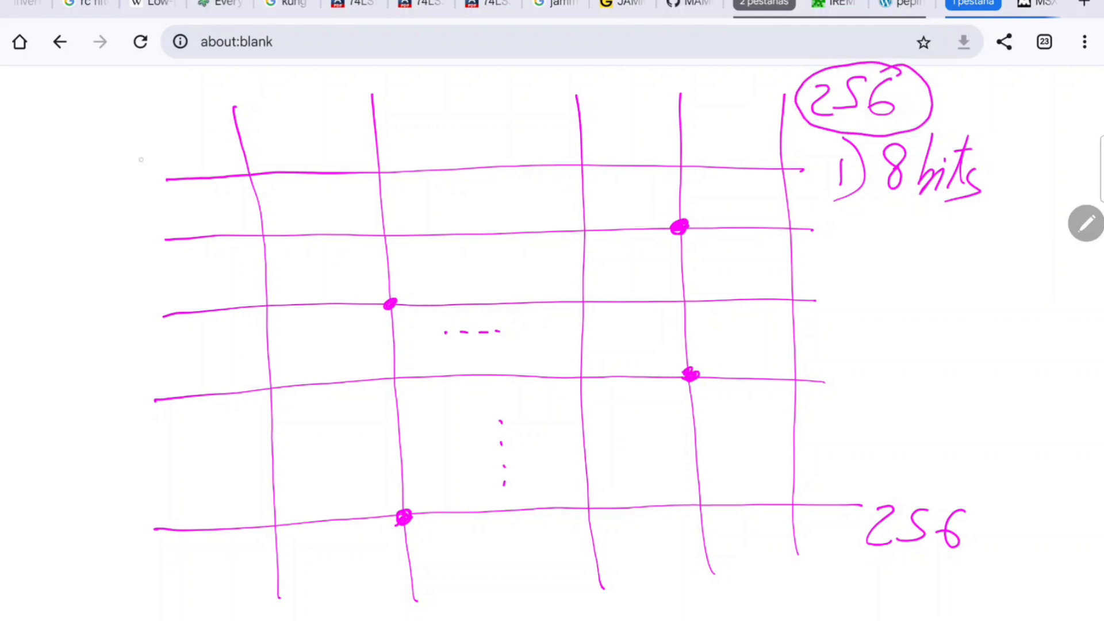
Draw a brace along the left of the grid labelled R and bracket one row
left_click_drag(129, 173, 158, 572)
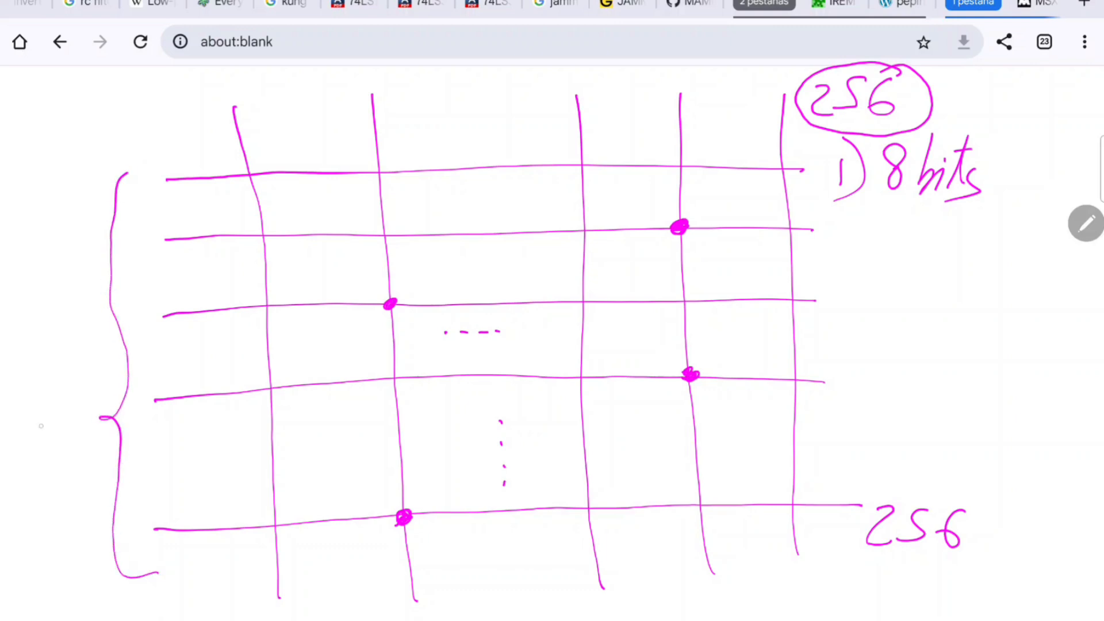
mouse_move(34, 414)
left_mouse_down()
mouse_move(43, 464)
mouse_move(38, 427)
left_mouse_up()
left_click_drag(39, 427, 68, 461)
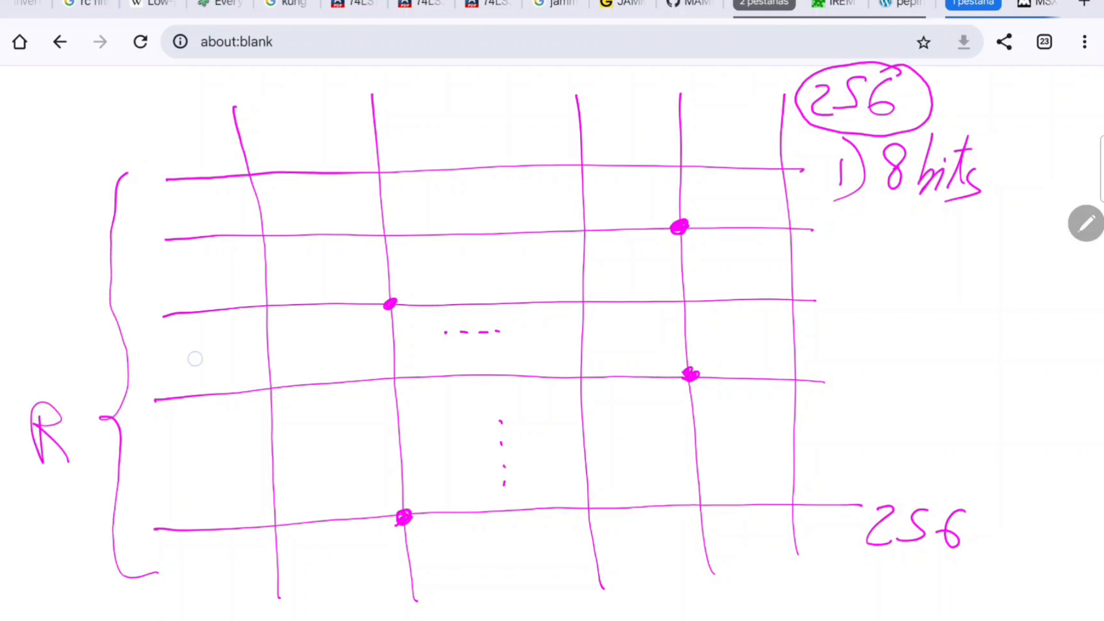
mouse_move(197, 357)
left_mouse_down()
mouse_move(128, 423)
mouse_move(762, 405)
mouse_move(819, 337)
mouse_move(371, 332)
mouse_move(155, 354)
left_mouse_up()
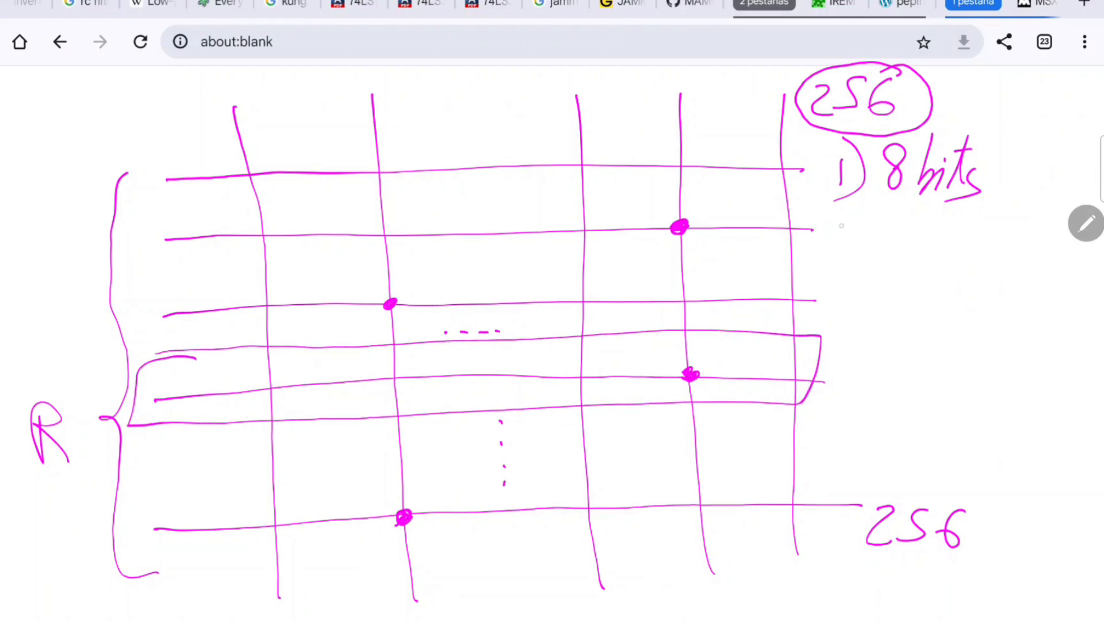
Write '2) ″ C', add R after 8 bits, and brace the top of the grid labelled C
left_click_drag(835, 228, 861, 259)
left_click_drag(854, 211, 830, 271)
mouse_move(902, 211)
left_mouse_down()
mouse_move(897, 249)
mouse_move(912, 238)
left_mouse_up()
left_click_drag(1004, 231, 1014, 257)
mouse_move(996, 185)
left_mouse_down()
mouse_move(1000, 145)
mouse_move(1026, 157)
left_mouse_up()
mouse_move(197, 122)
left_mouse_down()
mouse_move(522, 86)
mouse_move(771, 113)
left_mouse_up()
left_click_drag(491, 68, 502, 86)
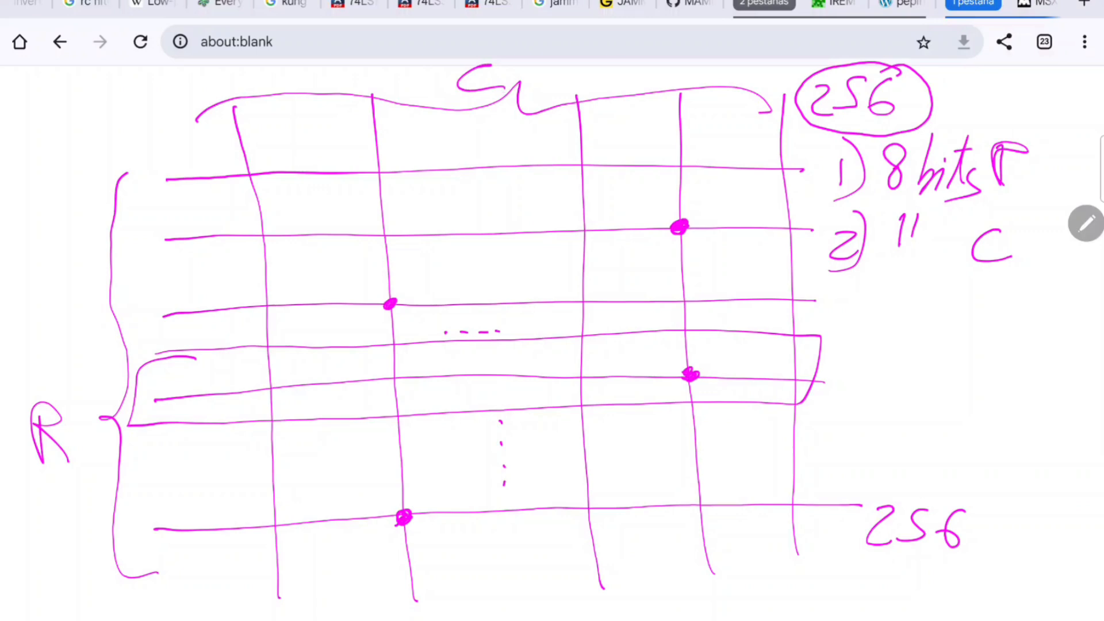
Retrace one column and one row line and circle where they cross
mouse_move(578, 93)
left_mouse_down()
mouse_move(588, 595)
mouse_move(586, 108)
left_mouse_up()
left_click_drag(591, 147, 608, 587)
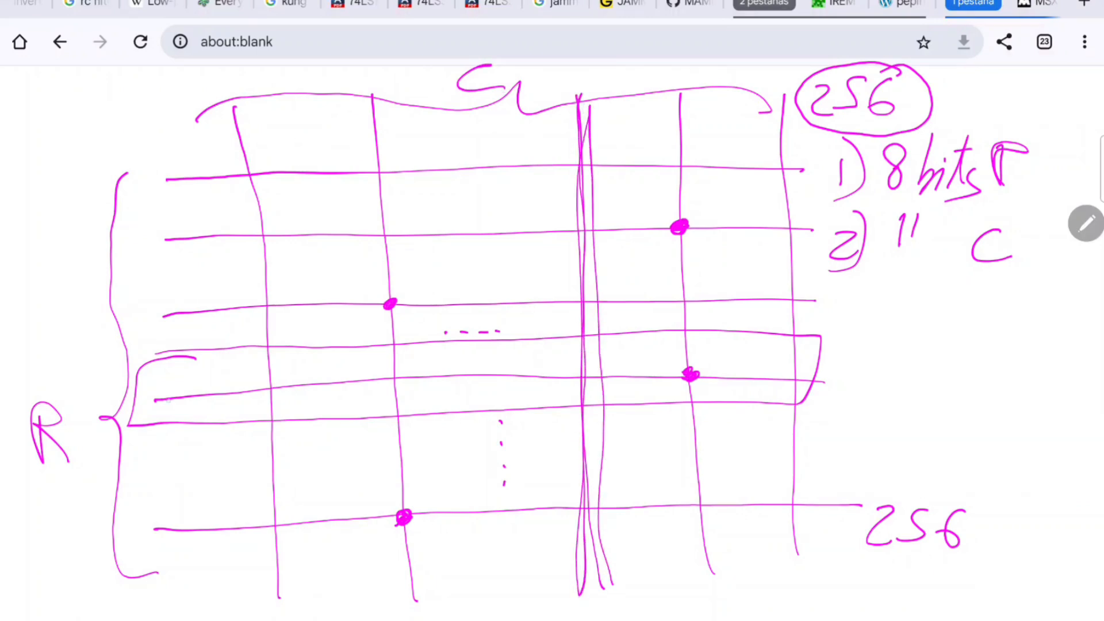
left_click_drag(146, 392, 552, 376)
mouse_move(552, 377)
left_mouse_down()
mouse_move(852, 375)
mouse_move(587, 369)
mouse_move(577, 379)
mouse_move(604, 371)
mouse_move(582, 384)
left_mouse_up()
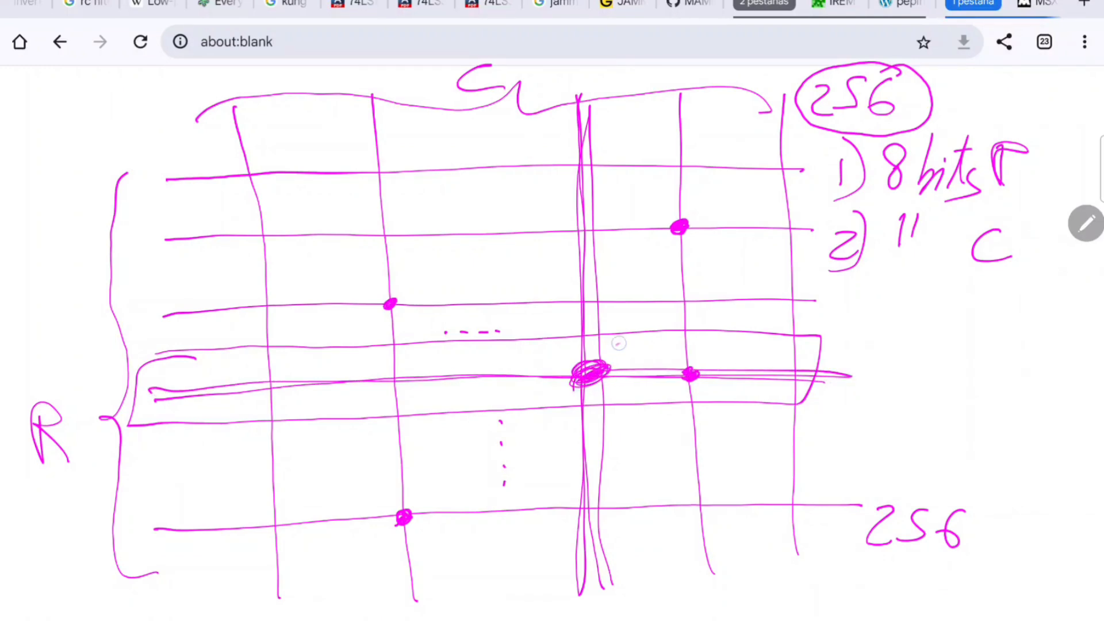
mouse_move(617, 343)
left_mouse_down()
mouse_move(543, 388)
mouse_move(621, 341)
left_mouse_up()
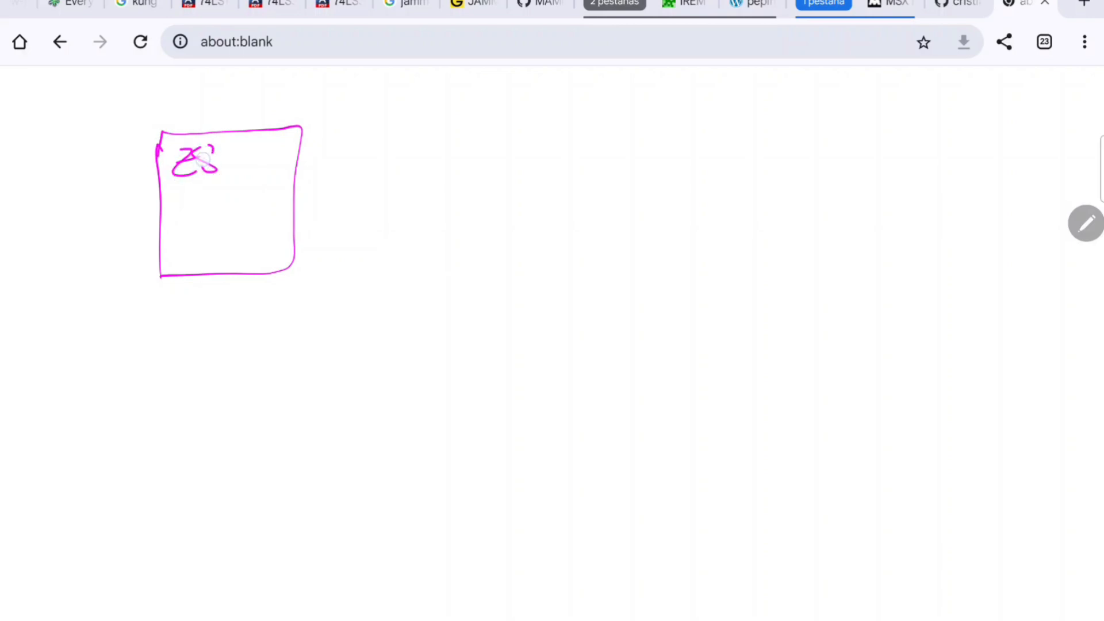
Finish the Z80 label, draw the MC box with its label and a first memory chip
mouse_move(431, 142)
left_mouse_down()
mouse_move(416, 203)
mouse_move(432, 128)
left_mouse_up()
left_click_drag(441, 145, 498, 157)
left_click_drag(642, 82, 621, 146)
left_click_drag(621, 148, 656, 82)
Draw a second chip, connect the chips to MC and MC to Z80, and add a dividing line across the page
left_click_drag(628, 179, 611, 234)
left_click_drag(611, 234, 630, 173)
left_click_drag(620, 91, 620, 143)
left_click_drag(621, 147, 509, 149)
mouse_move(619, 177)
left_mouse_down()
mouse_move(612, 232)
mouse_move(501, 185)
left_mouse_up()
left_click_drag(429, 157, 295, 168)
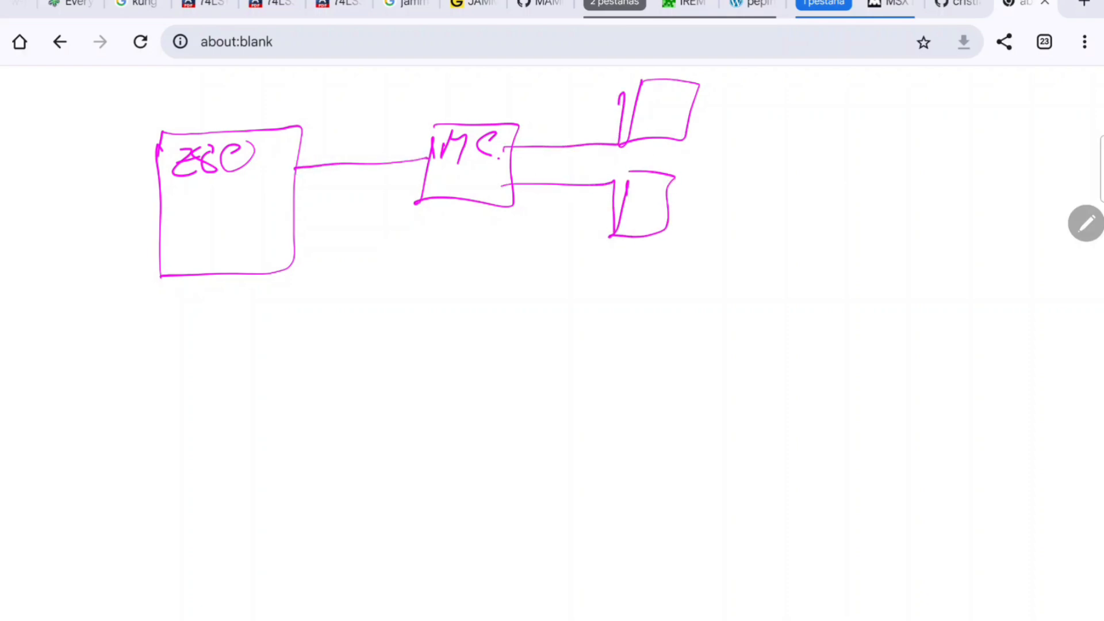
left_click_drag(38, 294, 1000, 274)
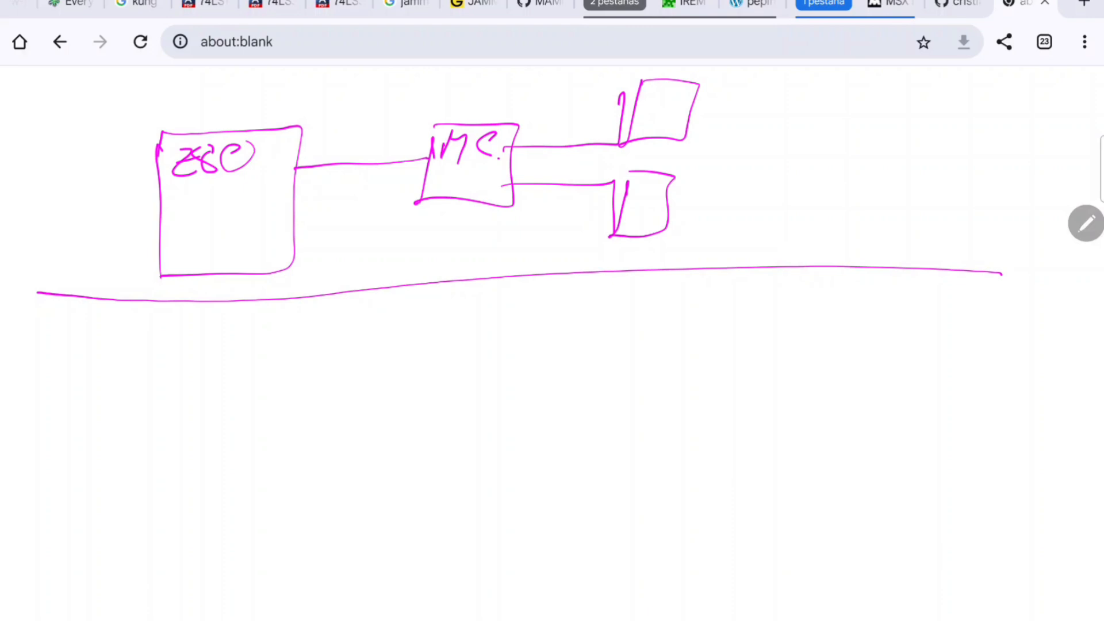
Sketch the VDP box with its label and an inner memory-controller box labelled M.C
mouse_move(155, 396)
left_mouse_down()
mouse_move(148, 552)
mouse_move(316, 556)
mouse_move(326, 339)
mouse_move(149, 412)
left_mouse_up()
mouse_move(180, 361)
left_mouse_down()
mouse_move(188, 408)
mouse_move(212, 356)
mouse_move(226, 412)
left_mouse_up()
left_click_drag(228, 354, 214, 412)
left_click_drag(269, 359, 271, 409)
left_click_drag(269, 345, 302, 370)
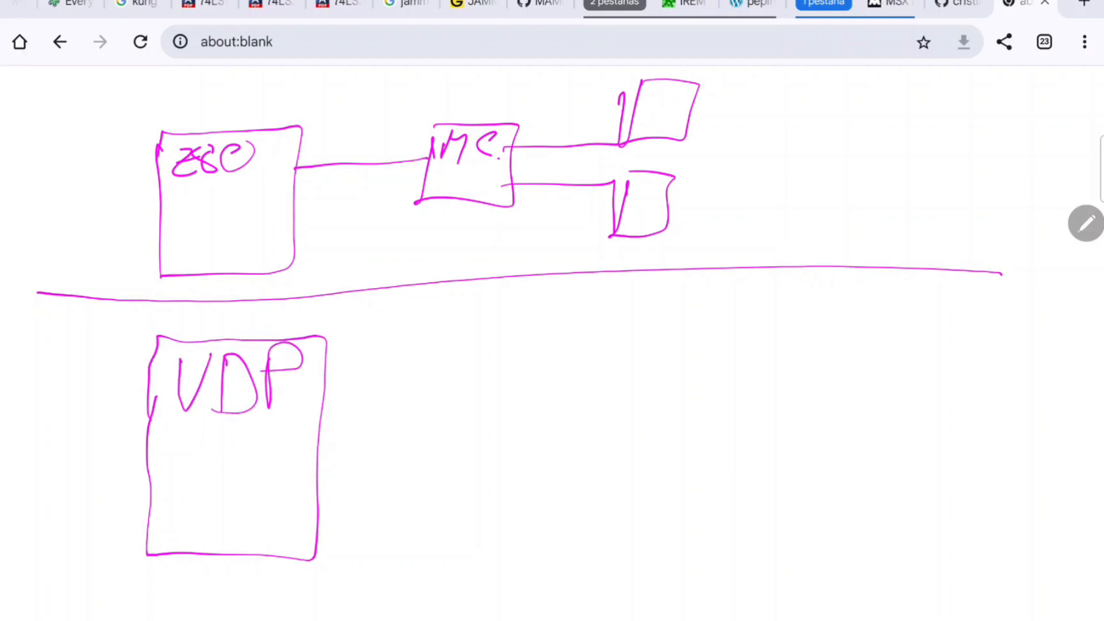
mouse_move(188, 471)
left_mouse_down()
mouse_move(183, 530)
mouse_move(293, 531)
mouse_move(298, 449)
mouse_move(188, 475)
mouse_move(207, 459)
mouse_move(235, 478)
left_mouse_up()
left_click_drag(267, 455, 264, 479)
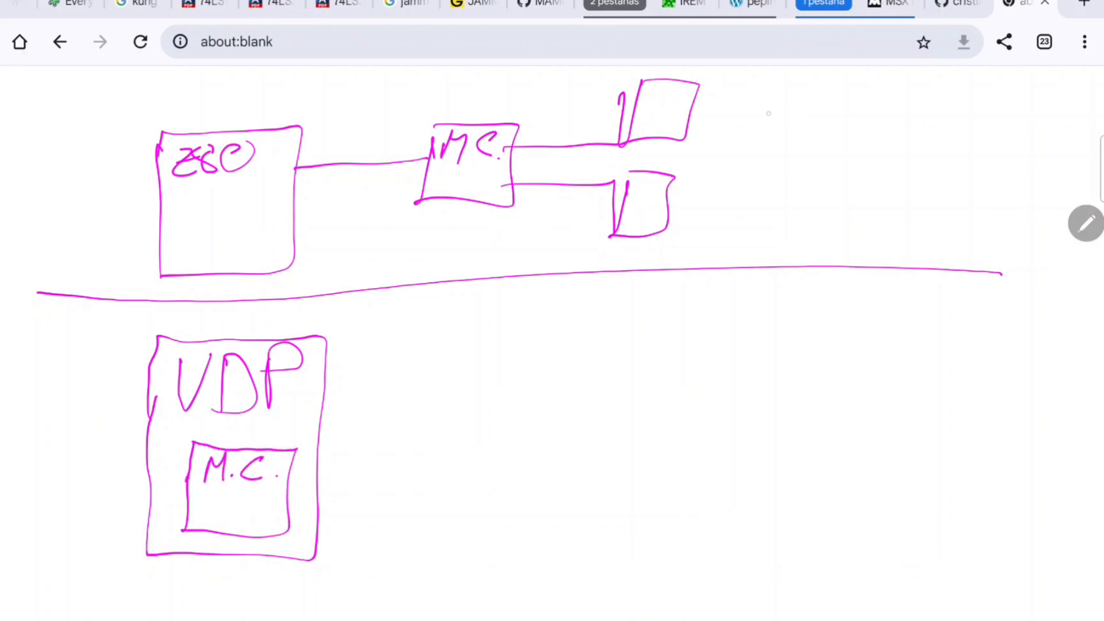
Write 64kb beside the upper chips and 128kb below the VDP box
mouse_move(774, 110)
left_mouse_down()
mouse_move(780, 155)
mouse_move(821, 130)
mouse_move(815, 154)
left_mouse_up()
left_click_drag(846, 96, 846, 150)
left_click_drag(868, 113, 868, 149)
mouse_move(888, 90)
left_mouse_down()
mouse_move(888, 147)
mouse_move(869, 149)
left_mouse_up()
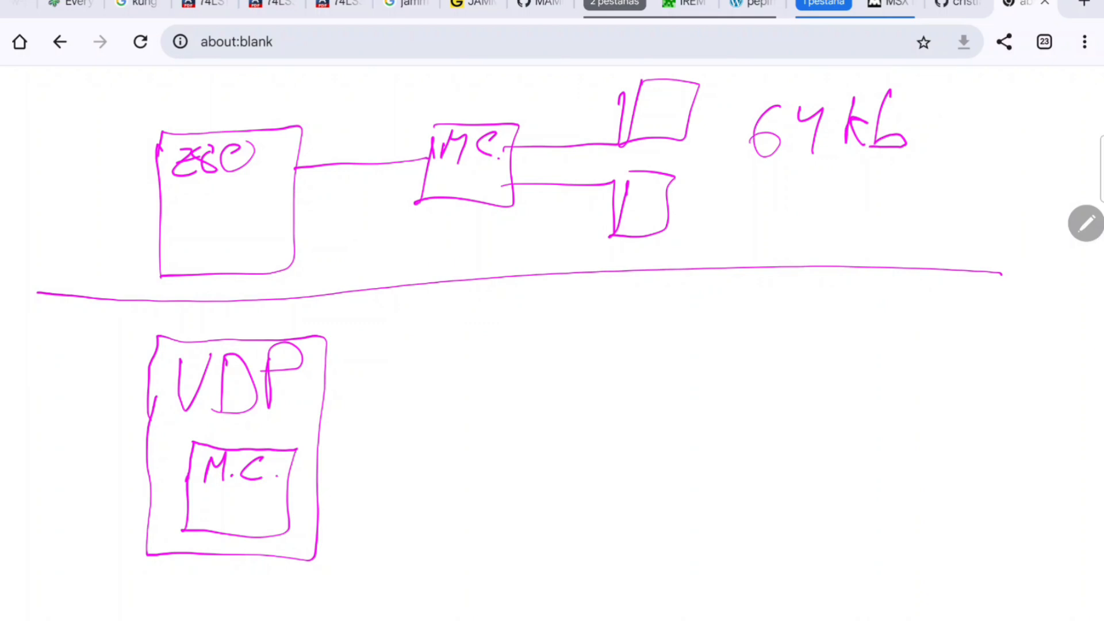
mouse_move(114, 578)
left_mouse_down()
mouse_move(117, 619)
mouse_move(173, 614)
left_mouse_up()
mouse_move(202, 575)
left_mouse_down()
mouse_move(211, 618)
mouse_move(251, 617)
left_mouse_up()
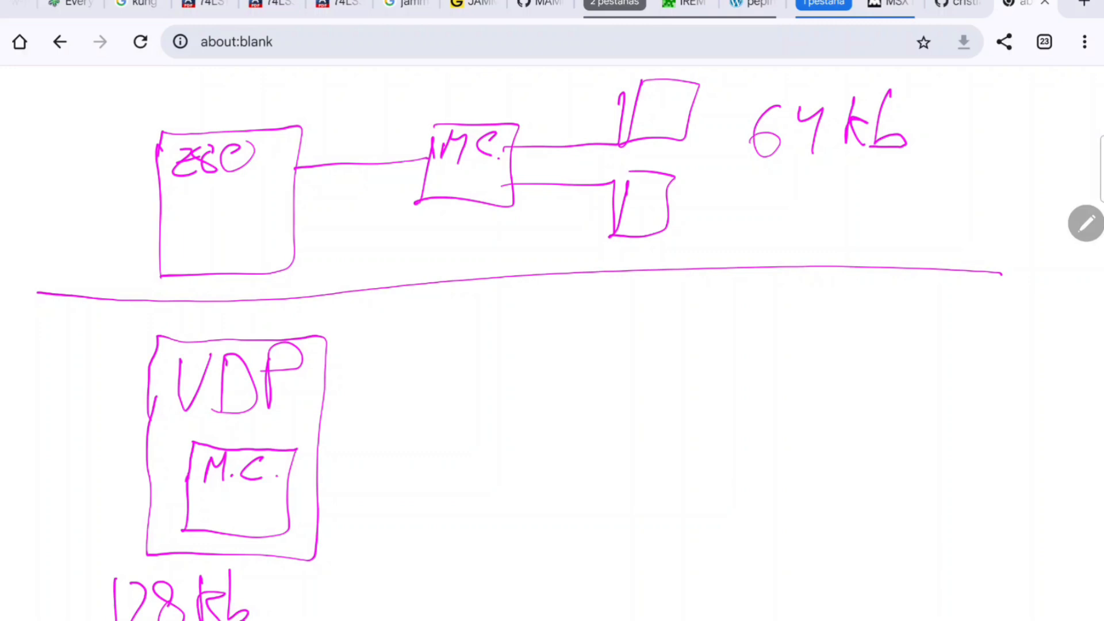
Draw four stacked RAM chips right of VDP and circle the two 64kb chips
left_click_drag(495, 315, 483, 392)
left_click_drag(484, 392, 549, 384)
left_click_drag(561, 297, 548, 384)
left_click_drag(500, 306, 561, 298)
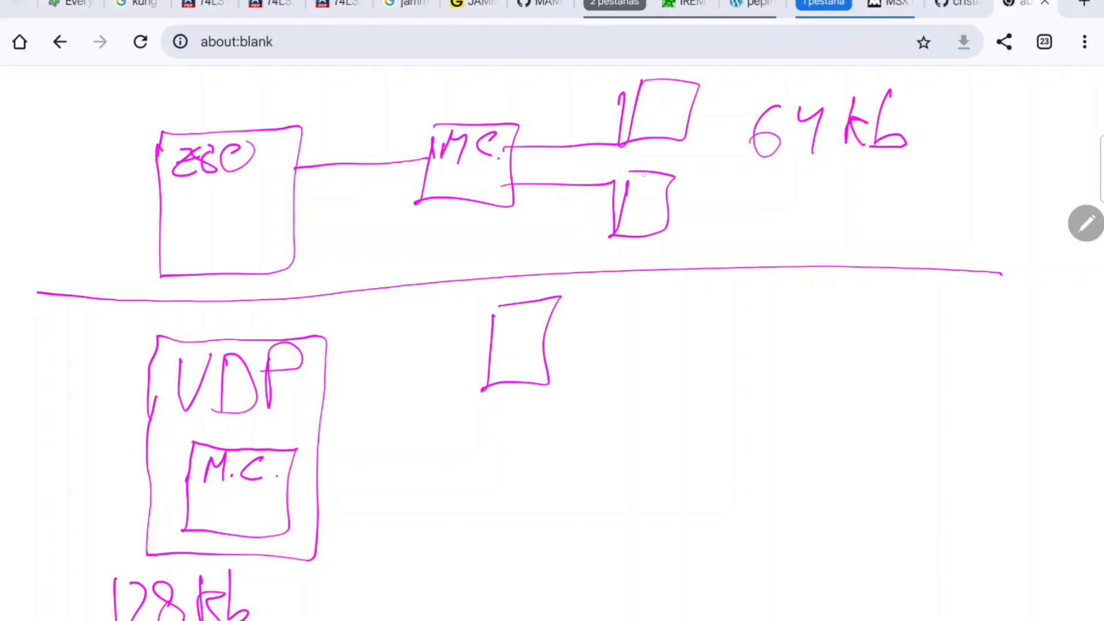
left_click_drag(673, 181, 574, 229)
left_click_drag(587, 130, 742, 100)
mouse_move(488, 409)
left_mouse_down()
mouse_move(473, 473)
mouse_move(548, 401)
left_mouse_up()
left_click_drag(547, 401, 476, 412)
mouse_move(482, 507)
left_mouse_down()
mouse_move(466, 555)
mouse_move(529, 498)
left_mouse_up()
left_click_drag(529, 499, 477, 500)
mouse_move(482, 582)
left_mouse_down()
mouse_move(472, 619)
mouse_move(528, 587)
left_mouse_up()
left_click_drag(528, 587, 518, 620)
Wire the VDP box to the four chips, label RAS, CAS and R/W, then switch to the MB81464 PDF
left_click_drag(320, 351, 495, 335)
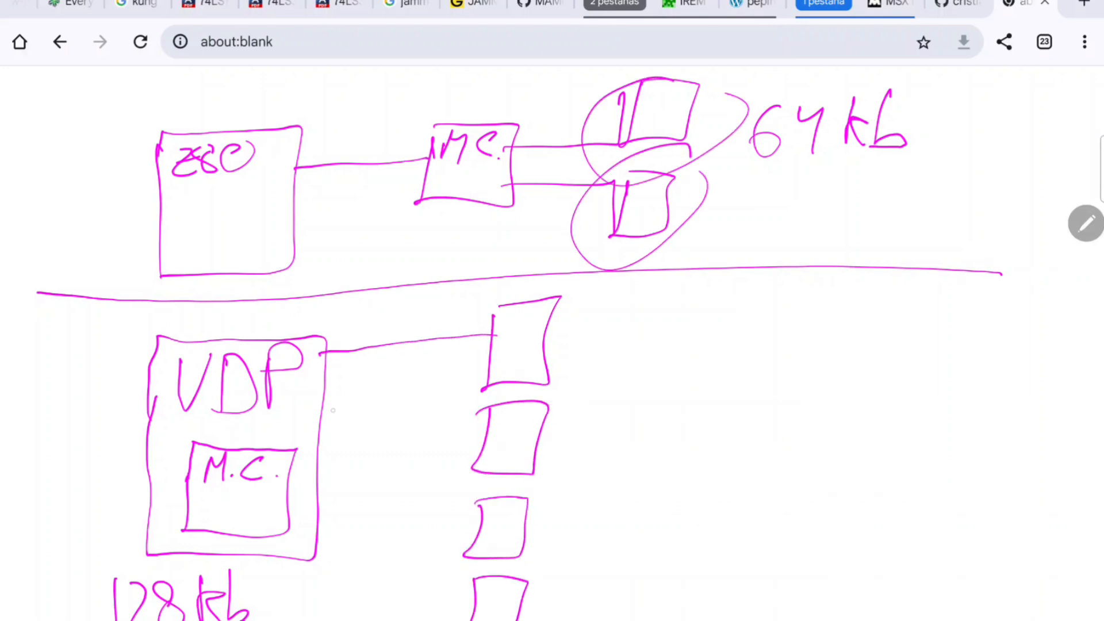
left_click_drag(330, 413, 498, 423)
left_click_drag(315, 484, 476, 516)
left_click_drag(318, 522, 447, 602)
mouse_move(648, 366)
left_mouse_down()
mouse_move(660, 405)
mouse_move(694, 345)
left_mouse_up()
mouse_move(690, 399)
left_mouse_down()
mouse_move(739, 340)
mouse_move(733, 403)
left_mouse_up()
left_click_drag(778, 337, 729, 401)
mouse_move(685, 436)
left_mouse_down()
mouse_move(663, 478)
mouse_move(741, 414)
mouse_move(741, 471)
left_mouse_up()
left_click_drag(792, 423, 732, 478)
mouse_move(645, 534)
left_mouse_down()
mouse_move(647, 568)
mouse_move(668, 552)
left_mouse_up()
mouse_move(699, 521)
left_mouse_down()
mouse_move(681, 574)
mouse_move(741, 556)
left_mouse_up()
left_click_drag(742, 555, 785, 530)
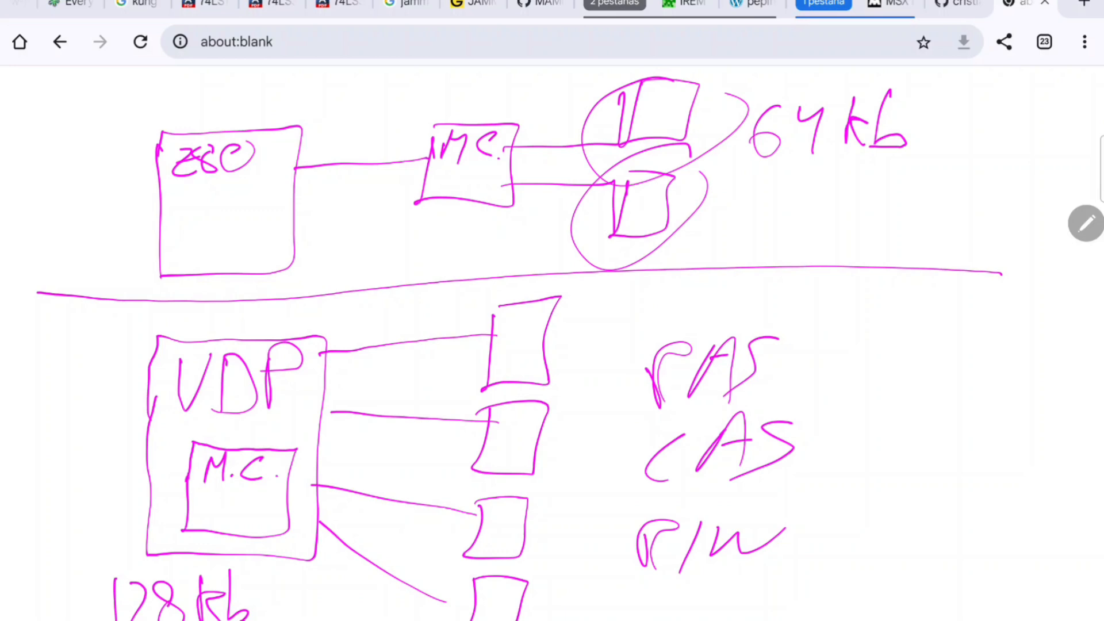
key("alt+Tab")
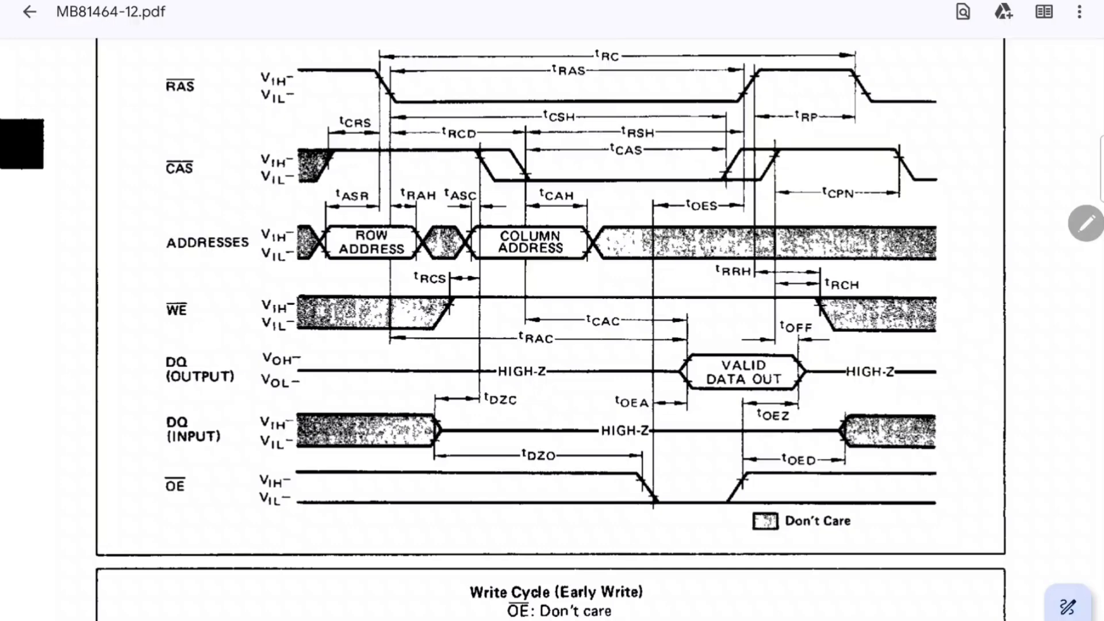
Circle the RAS and CAS signal labels and trace both high levels on the read-cycle diagram
left_click_drag(207, 85, 218, 86)
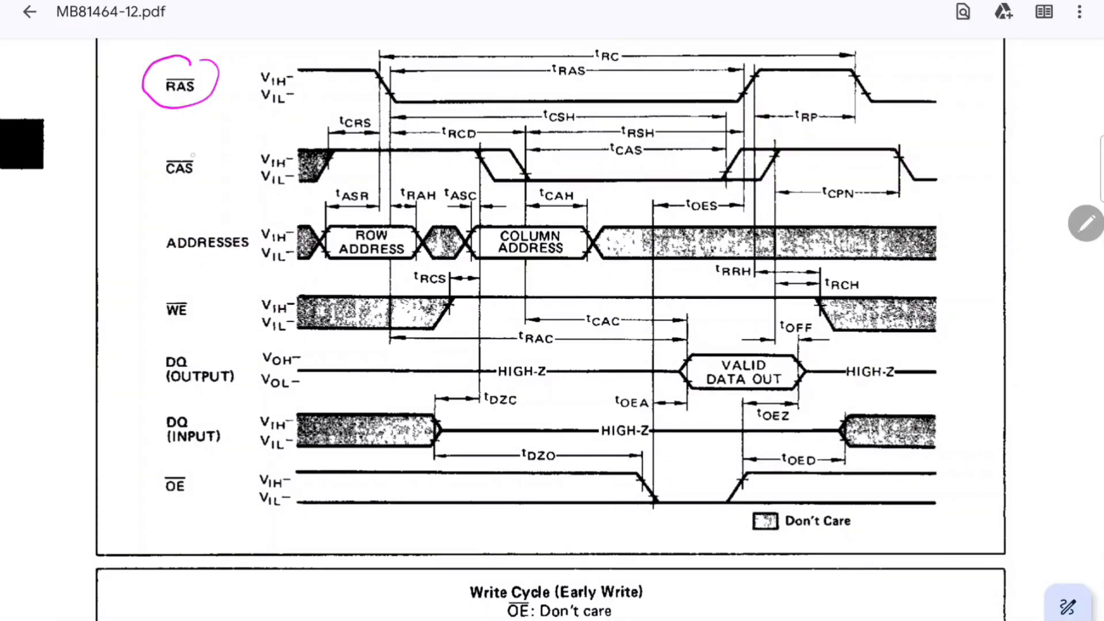
left_click_drag(195, 151, 195, 148)
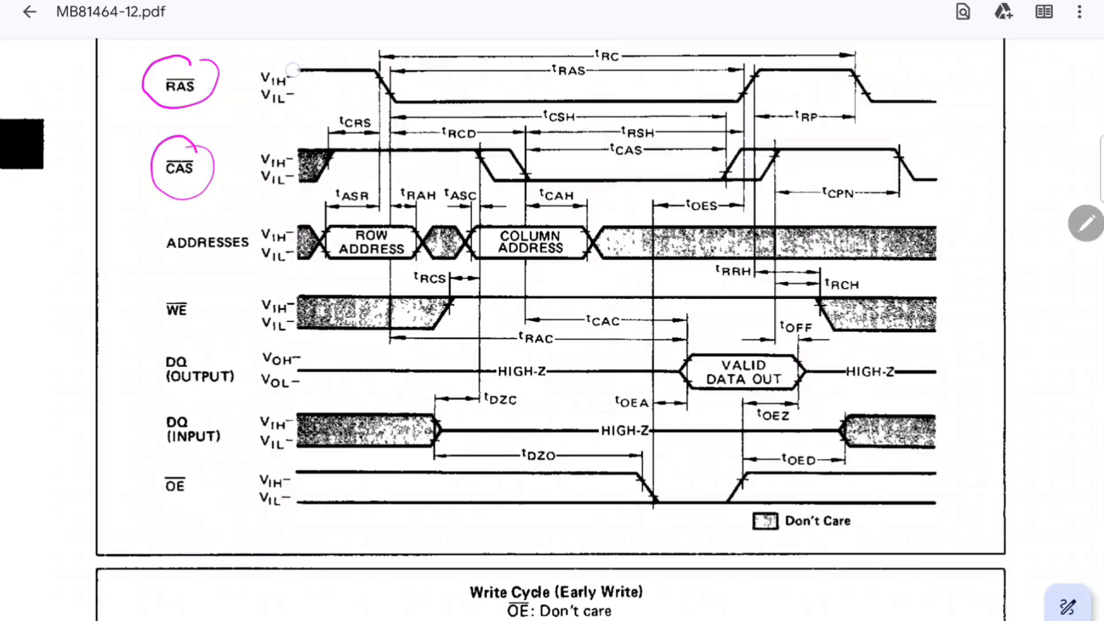
left_click_drag(297, 70, 363, 67)
left_click_drag(300, 151, 352, 152)
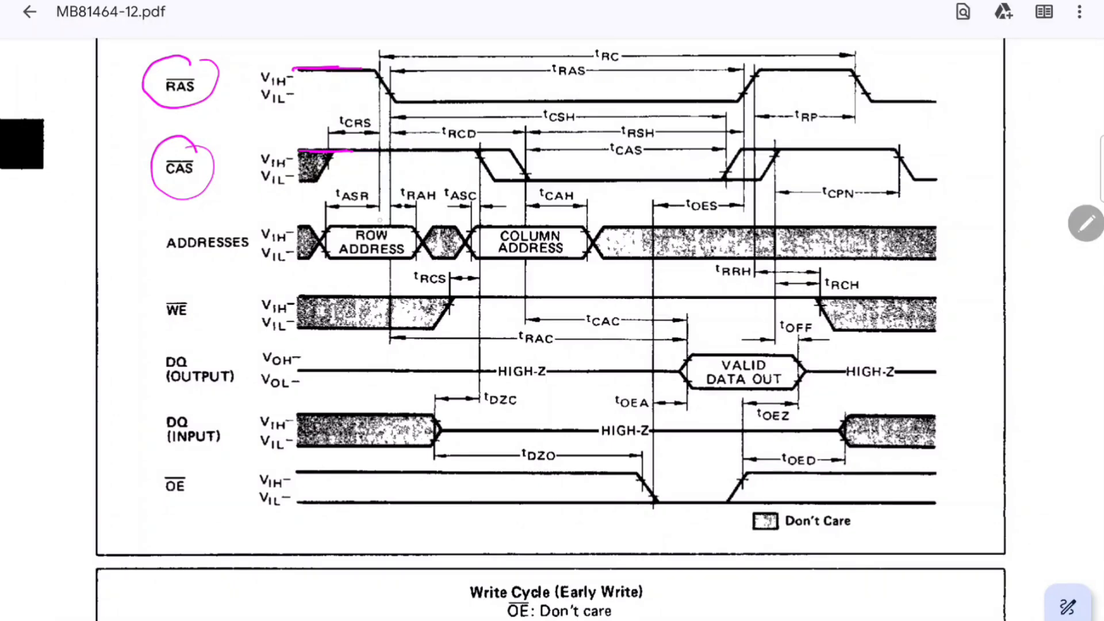
Circle the ROW ADDRESS window and trace the RAS falling edge
mouse_move(384, 223)
left_mouse_down()
mouse_move(414, 253)
mouse_move(414, 227)
mouse_move(375, 218)
left_mouse_up()
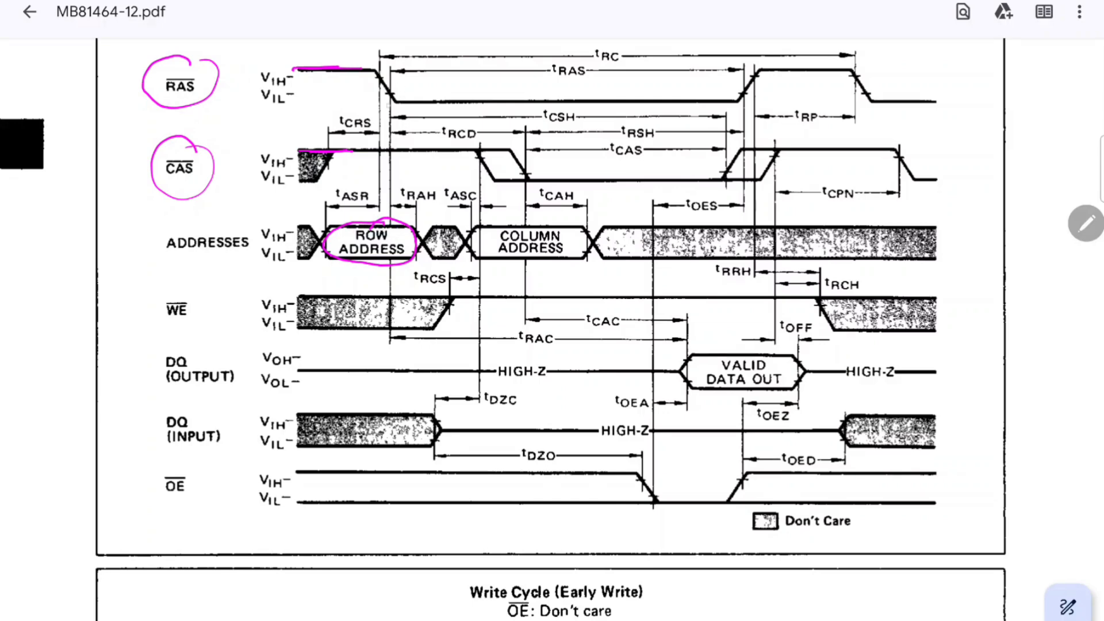
mouse_move(369, 68)
left_mouse_down()
mouse_move(396, 103)
mouse_move(415, 102)
left_mouse_up()
mouse_move(384, 219)
left_mouse_down()
mouse_move(328, 241)
mouse_move(370, 262)
mouse_move(414, 237)
mouse_move(354, 217)
left_mouse_up()
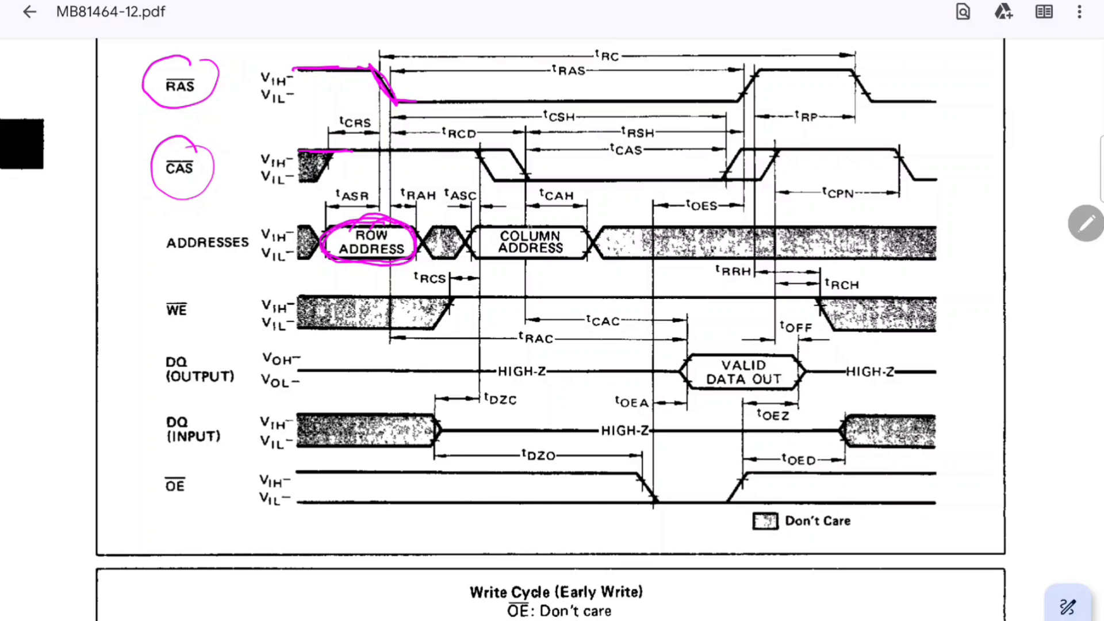
Circle COLUMN ADDRESS and trace the CAS high level into its falling edge and low level
mouse_move(564, 225)
left_mouse_down()
mouse_move(474, 231)
mouse_move(517, 261)
mouse_move(596, 250)
mouse_move(552, 219)
mouse_move(470, 238)
mouse_move(553, 259)
mouse_move(600, 237)
mouse_move(522, 226)
left_mouse_up()
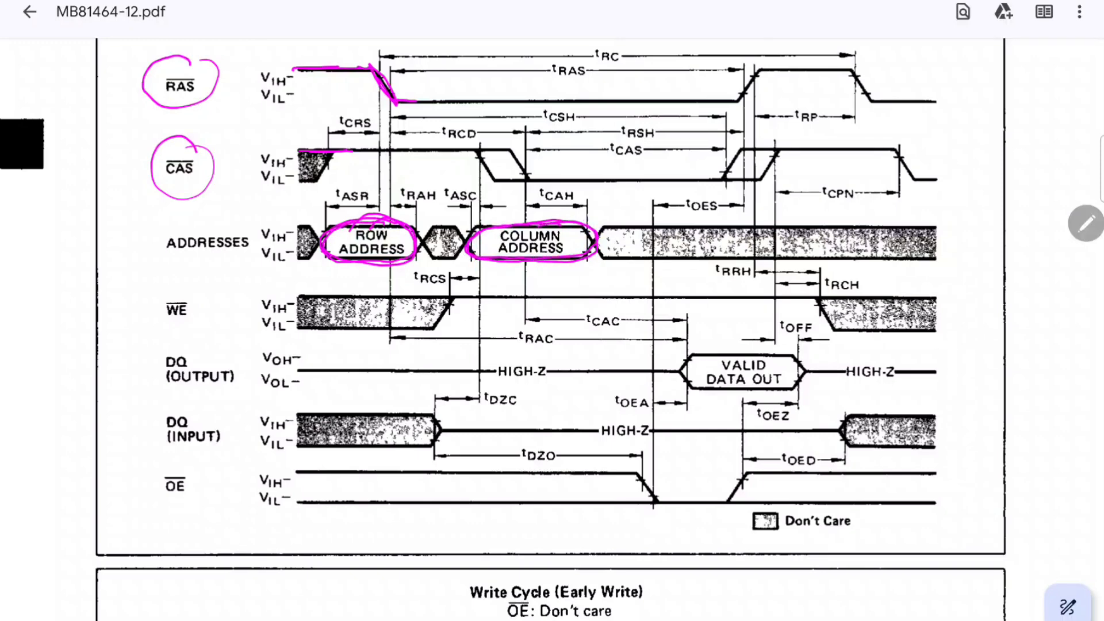
mouse_move(352, 148)
left_mouse_down()
mouse_move(481, 149)
mouse_move(489, 179)
mouse_move(552, 181)
left_mouse_up()
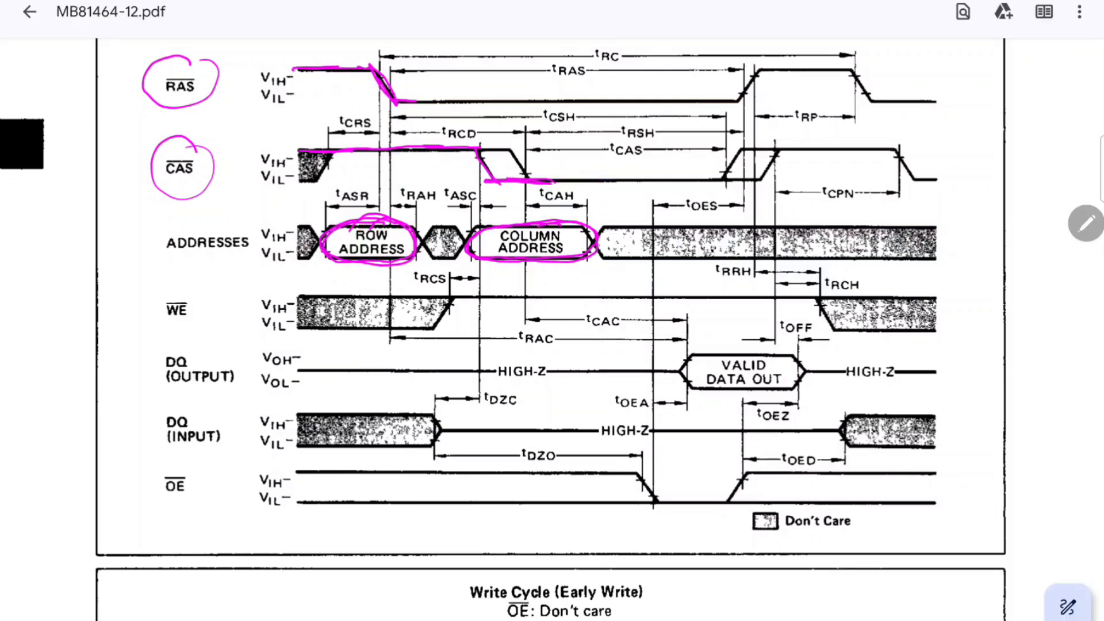
mouse_move(552, 221)
left_mouse_down()
mouse_move(476, 222)
mouse_move(484, 259)
mouse_move(557, 262)
mouse_move(598, 250)
mouse_move(552, 221)
left_mouse_up()
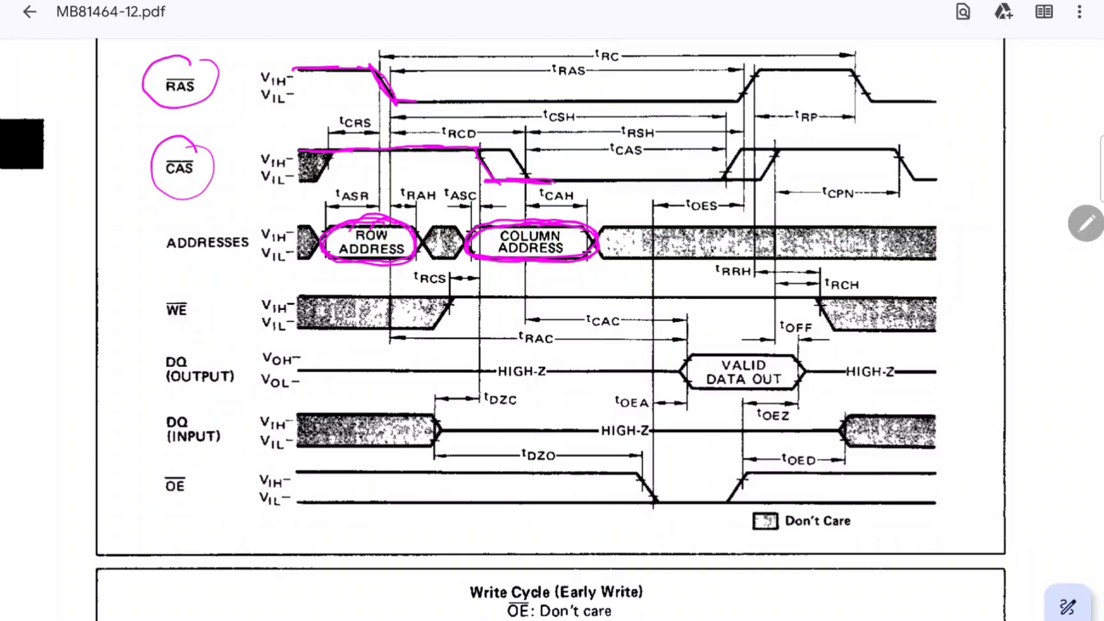
left_click_drag(535, 176, 654, 174)
Circle VALID DATA OUT, link it to the CAS low period, and trace the CAS and RAS rising edges
mouse_move(772, 353)
left_mouse_down()
mouse_move(797, 389)
mouse_move(807, 362)
left_mouse_up()
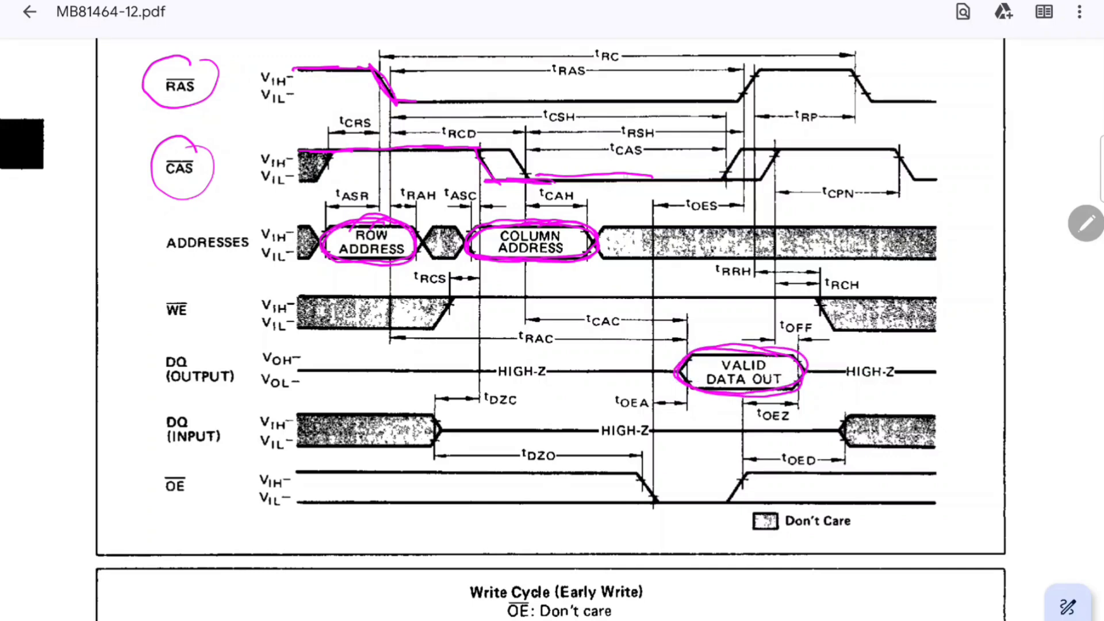
mouse_move(638, 181)
left_mouse_down()
mouse_move(729, 179)
mouse_move(722, 328)
mouse_move(742, 366)
left_mouse_up()
left_click_drag(725, 181, 983, 150)
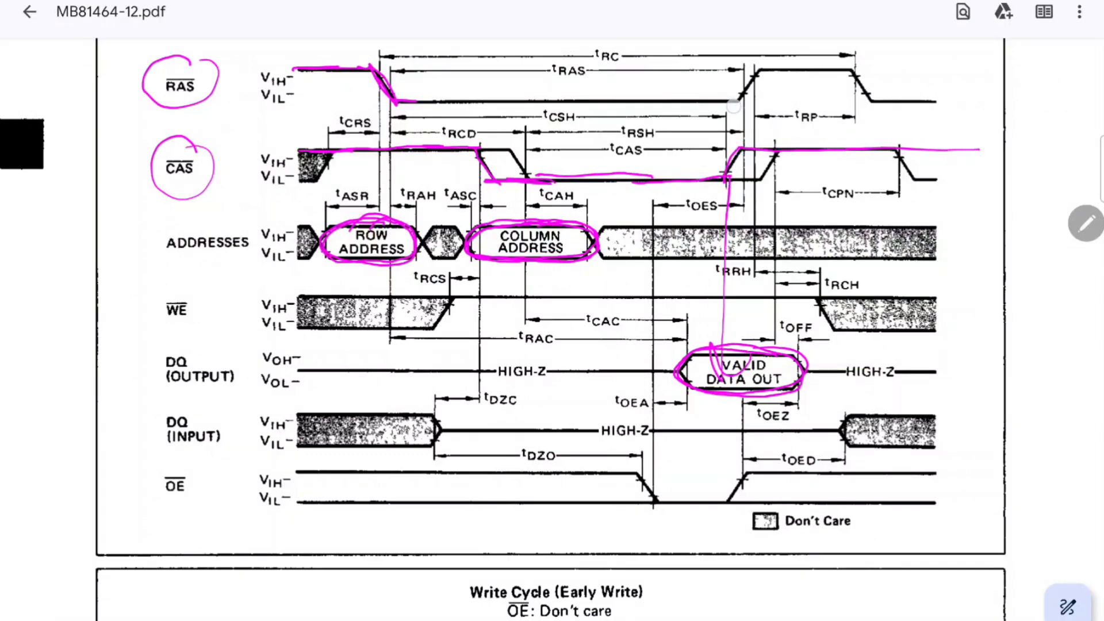
left_click_drag(733, 103, 975, 64)
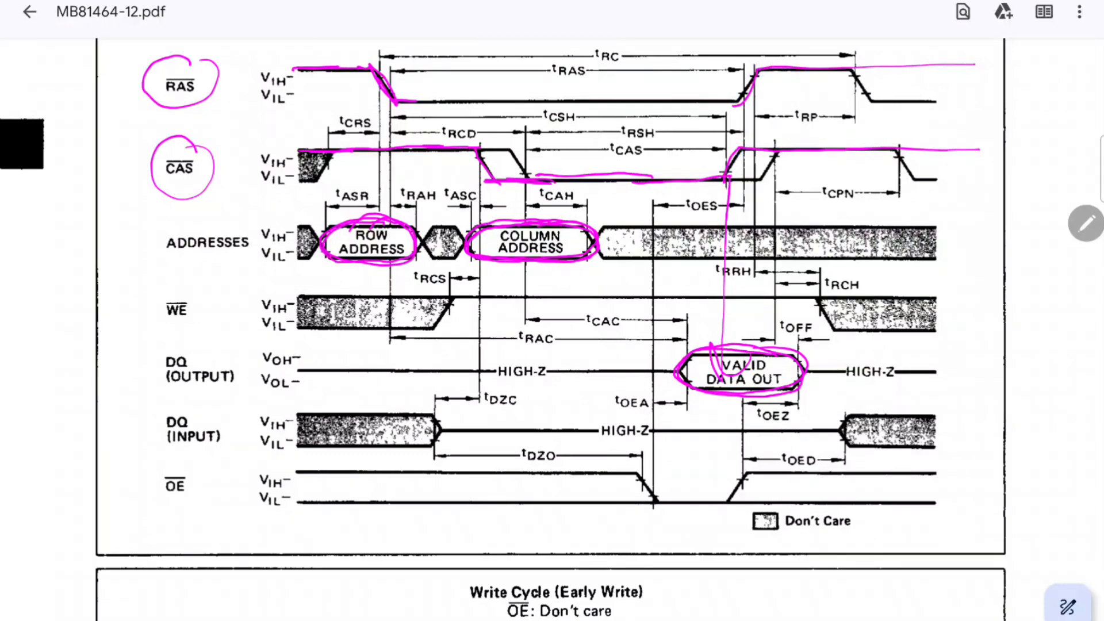